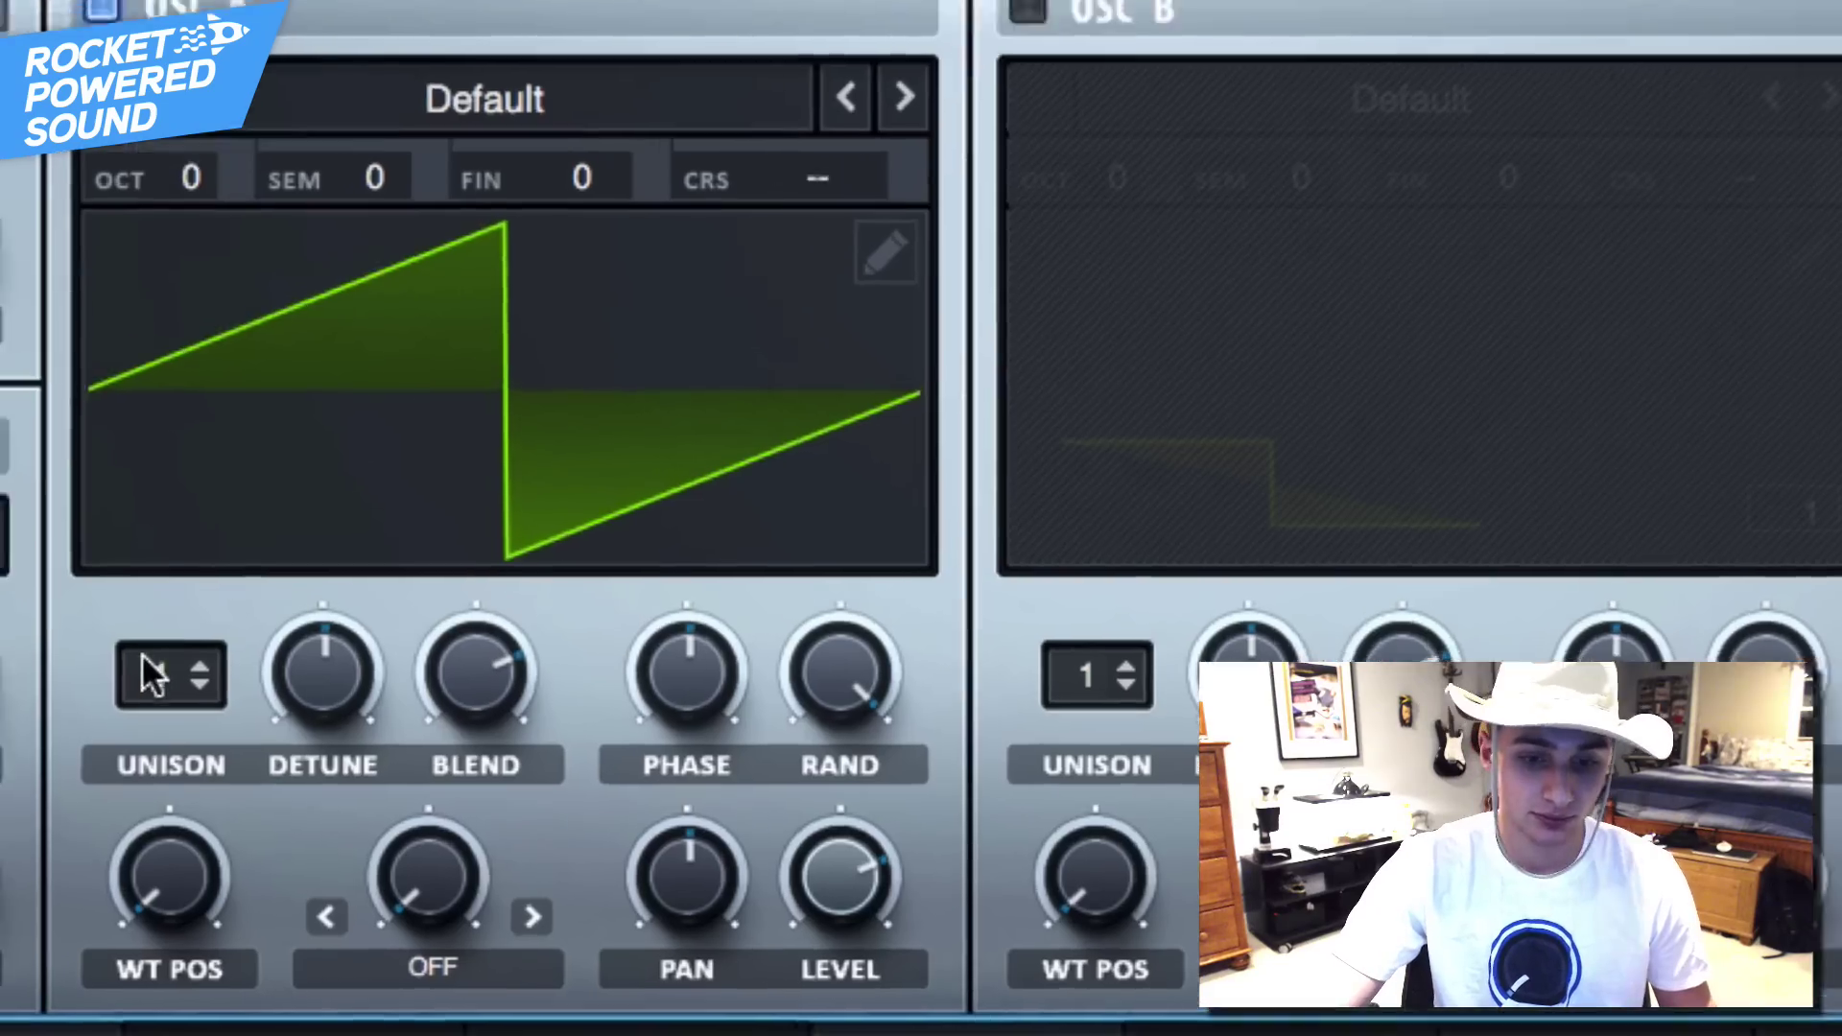
Raise oscillator A's unison to 16 voices
{"action": "left_click_drag", "start_coordinate": [142, 681], "coordinate": [197, 461]}
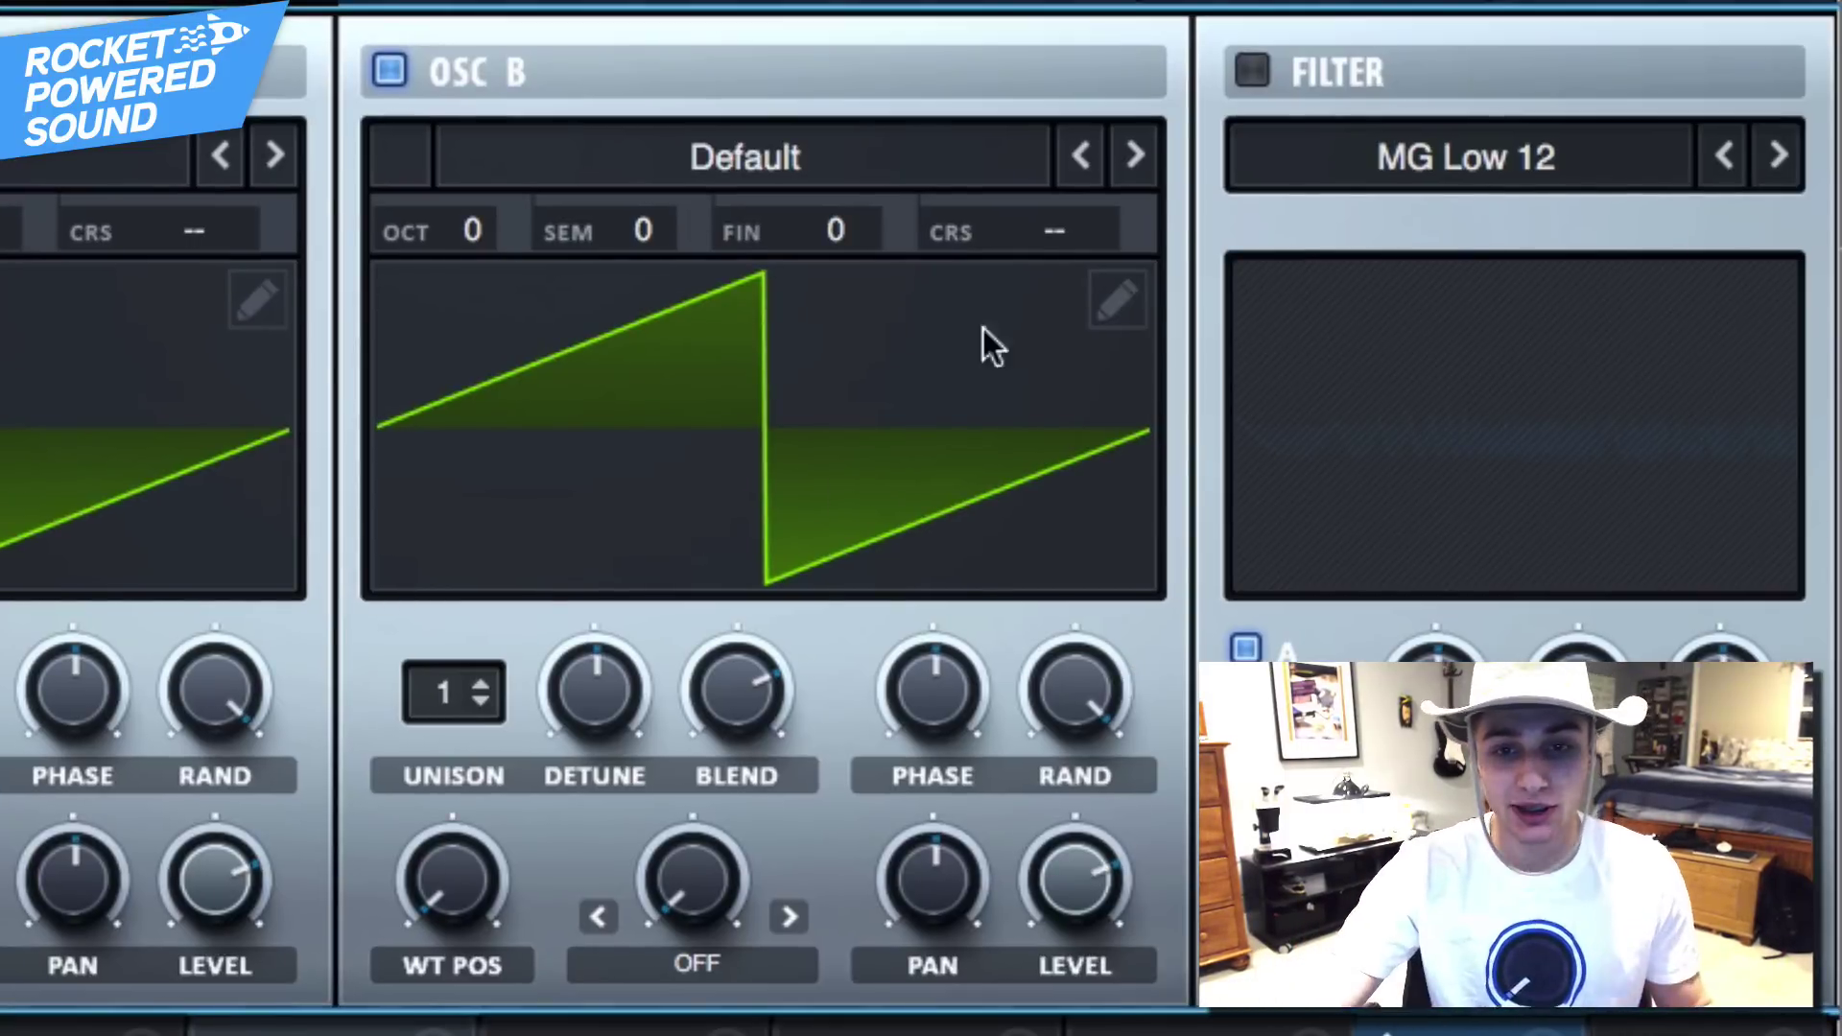
Set oscillator B to 4 unison voices with less detune, and drop oscillator A one octave
{"action": "left_click", "coordinate": [451, 691]}
{"action": "left_click_drag", "start_coordinate": [448, 678], "coordinate": [480, 549]}
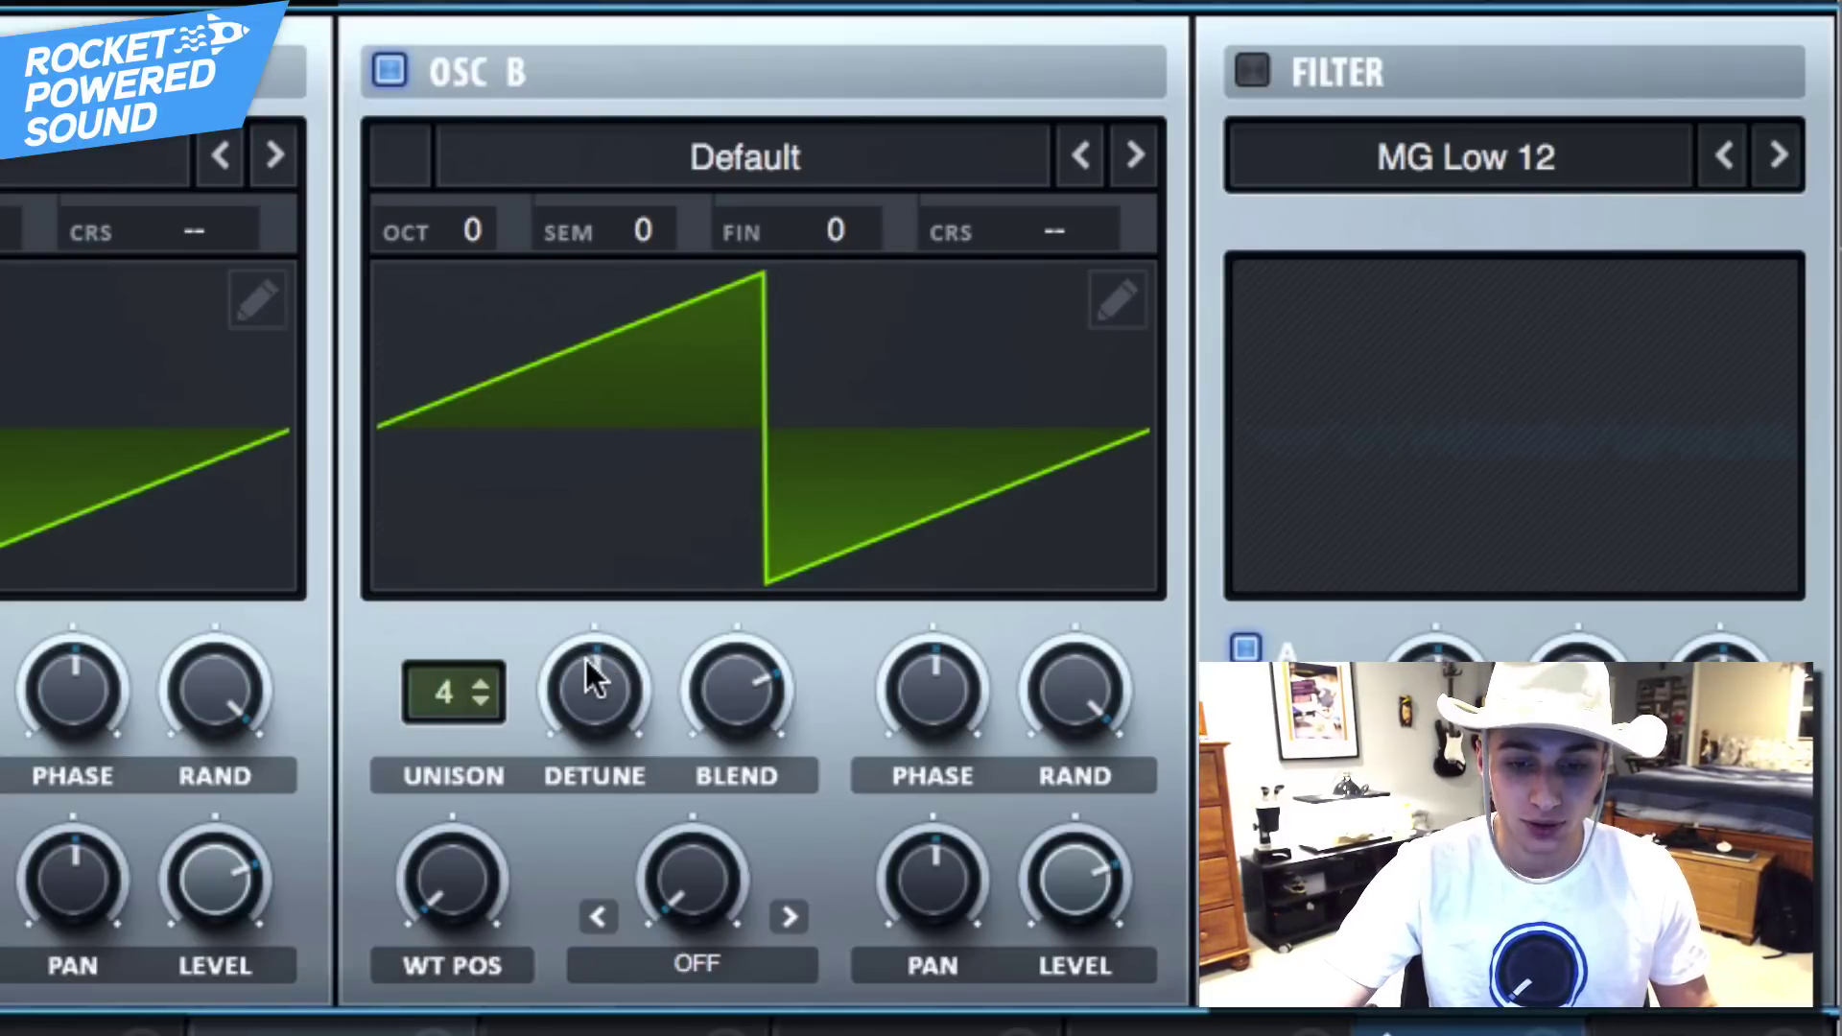
{"action": "left_click_drag", "start_coordinate": [571, 680], "coordinate": [525, 722]}
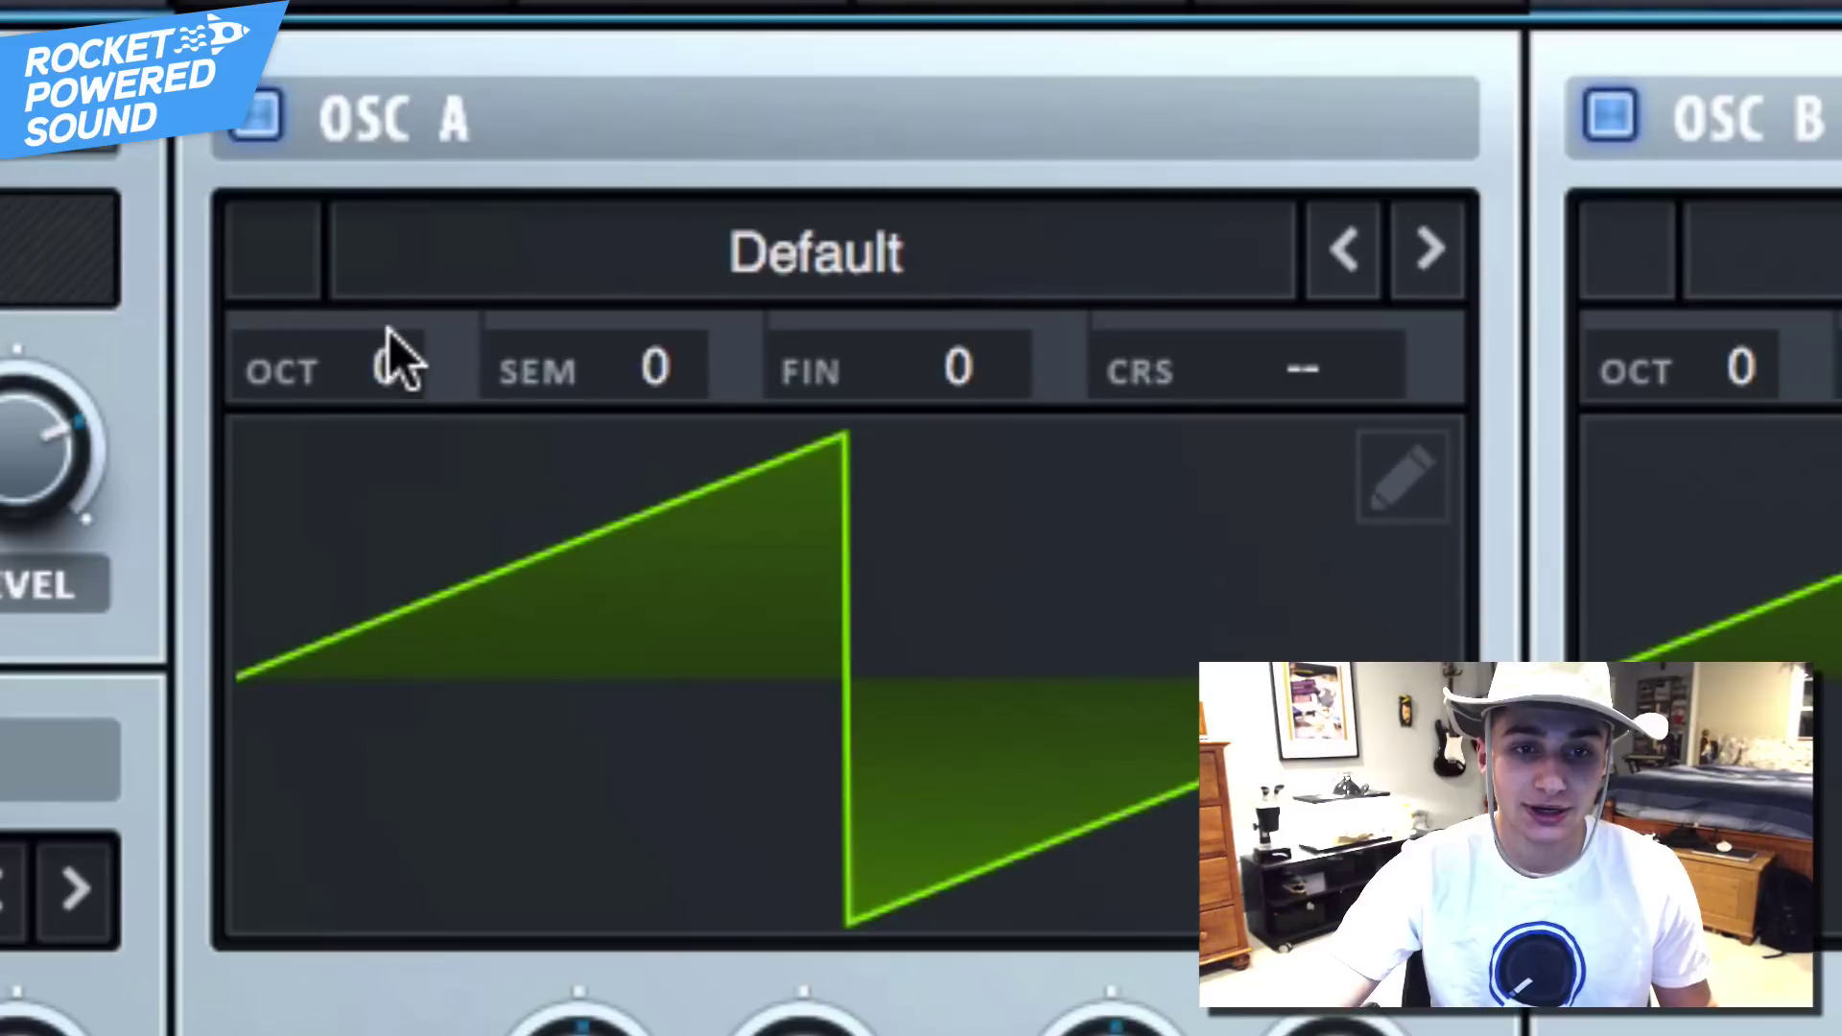
{"action": "left_click_drag", "start_coordinate": [394, 359], "coordinate": [406, 460]}
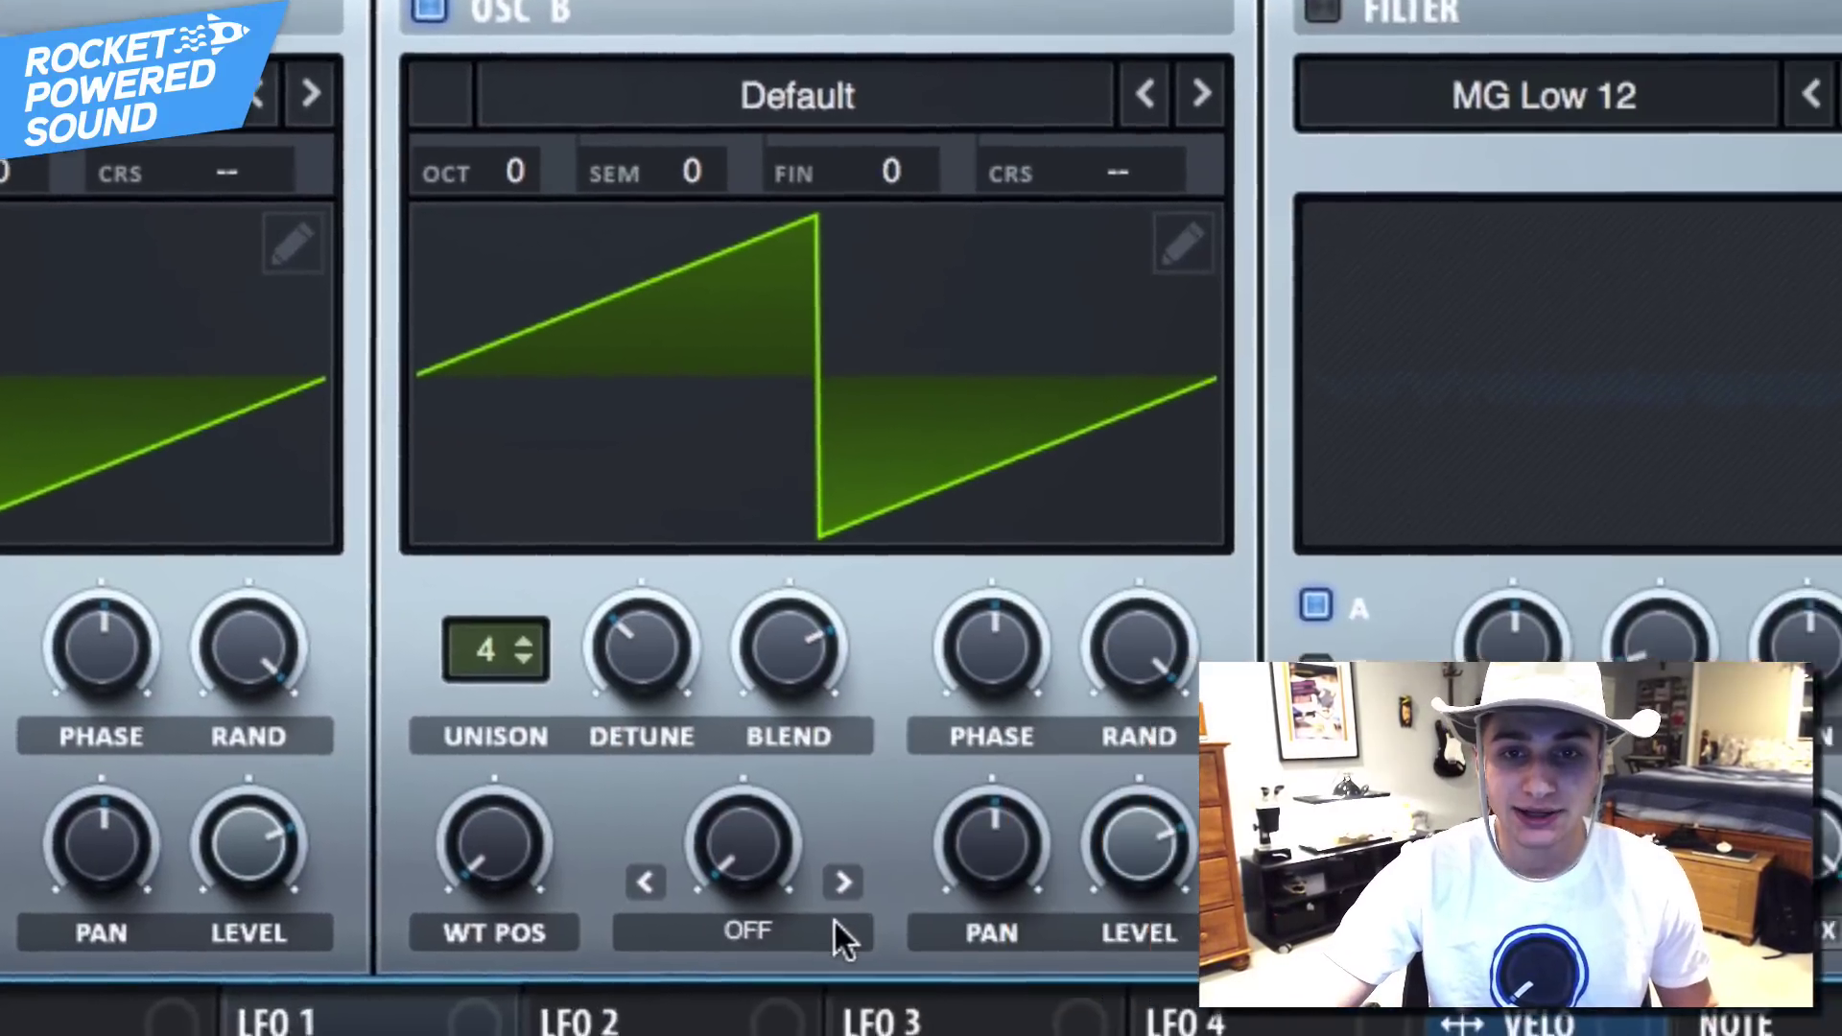
Set oscillator B's warp mode to Sync at about 2.12%
{"action": "left_click", "coordinate": [1396, 964]}
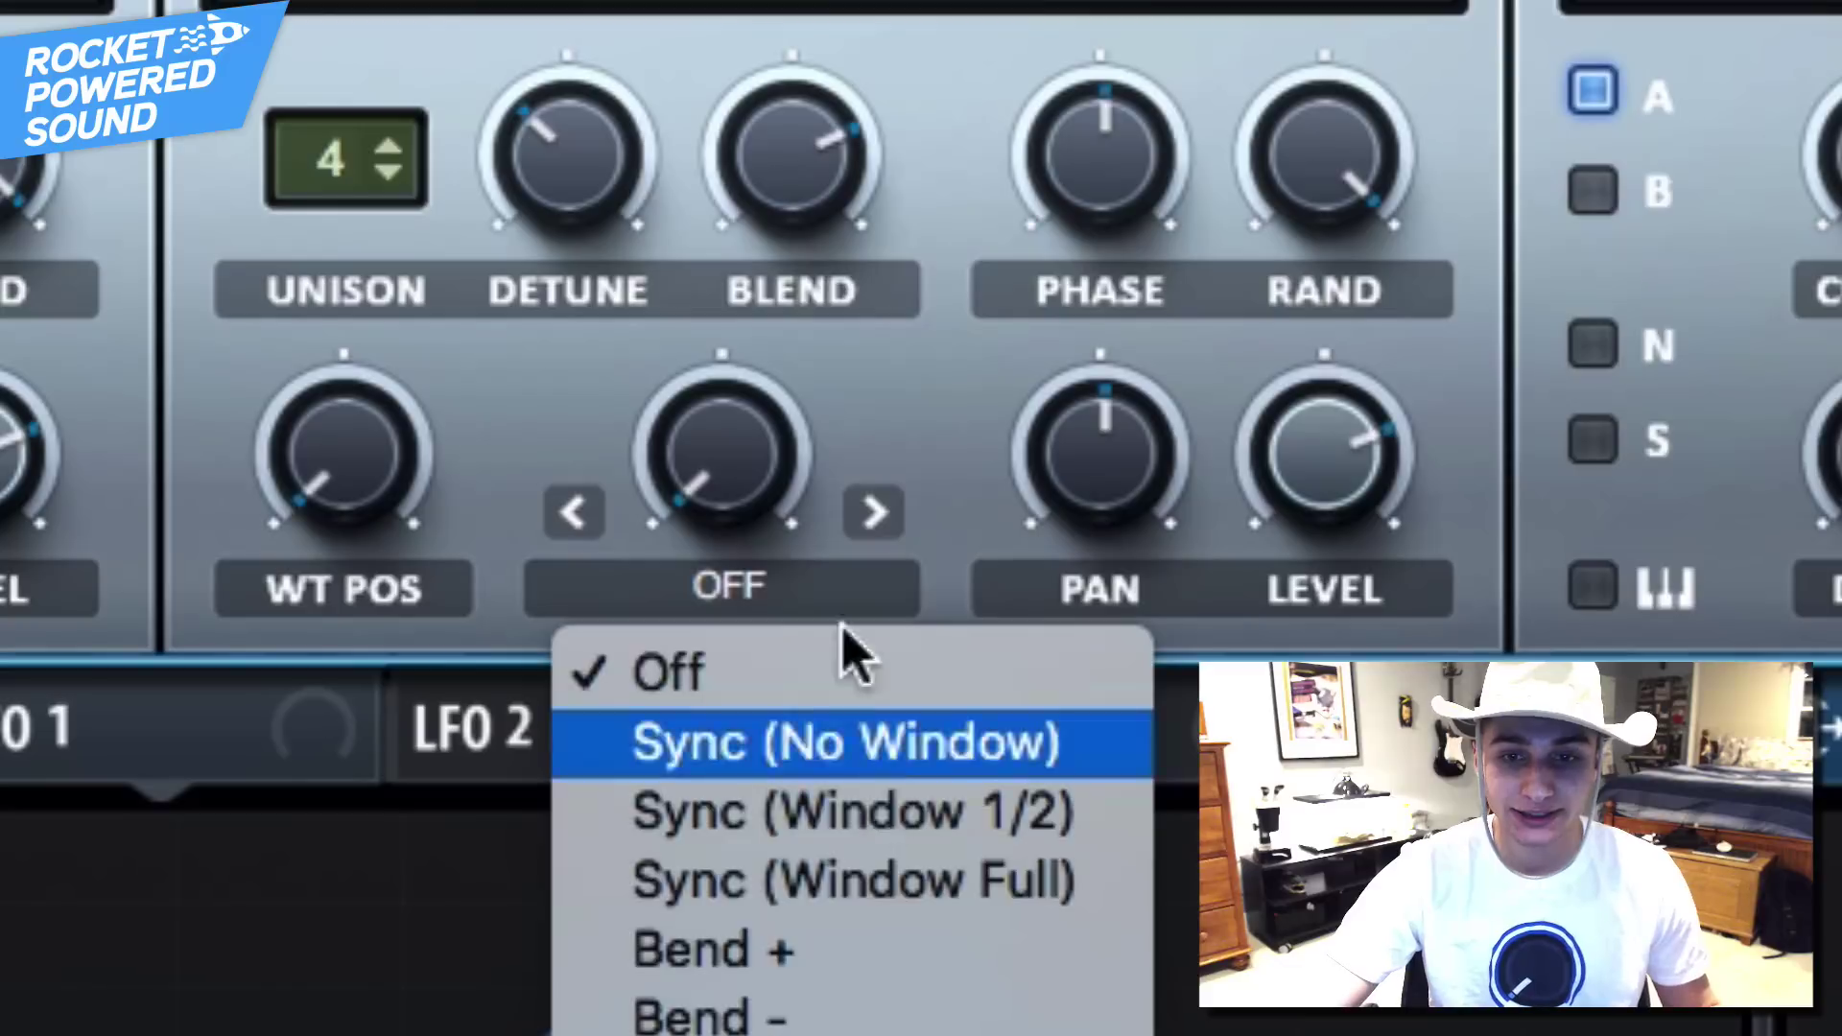
{"action": "left_click", "coordinate": [844, 741]}
{"action": "left_click_drag", "start_coordinate": [763, 533], "coordinate": [836, 314]}
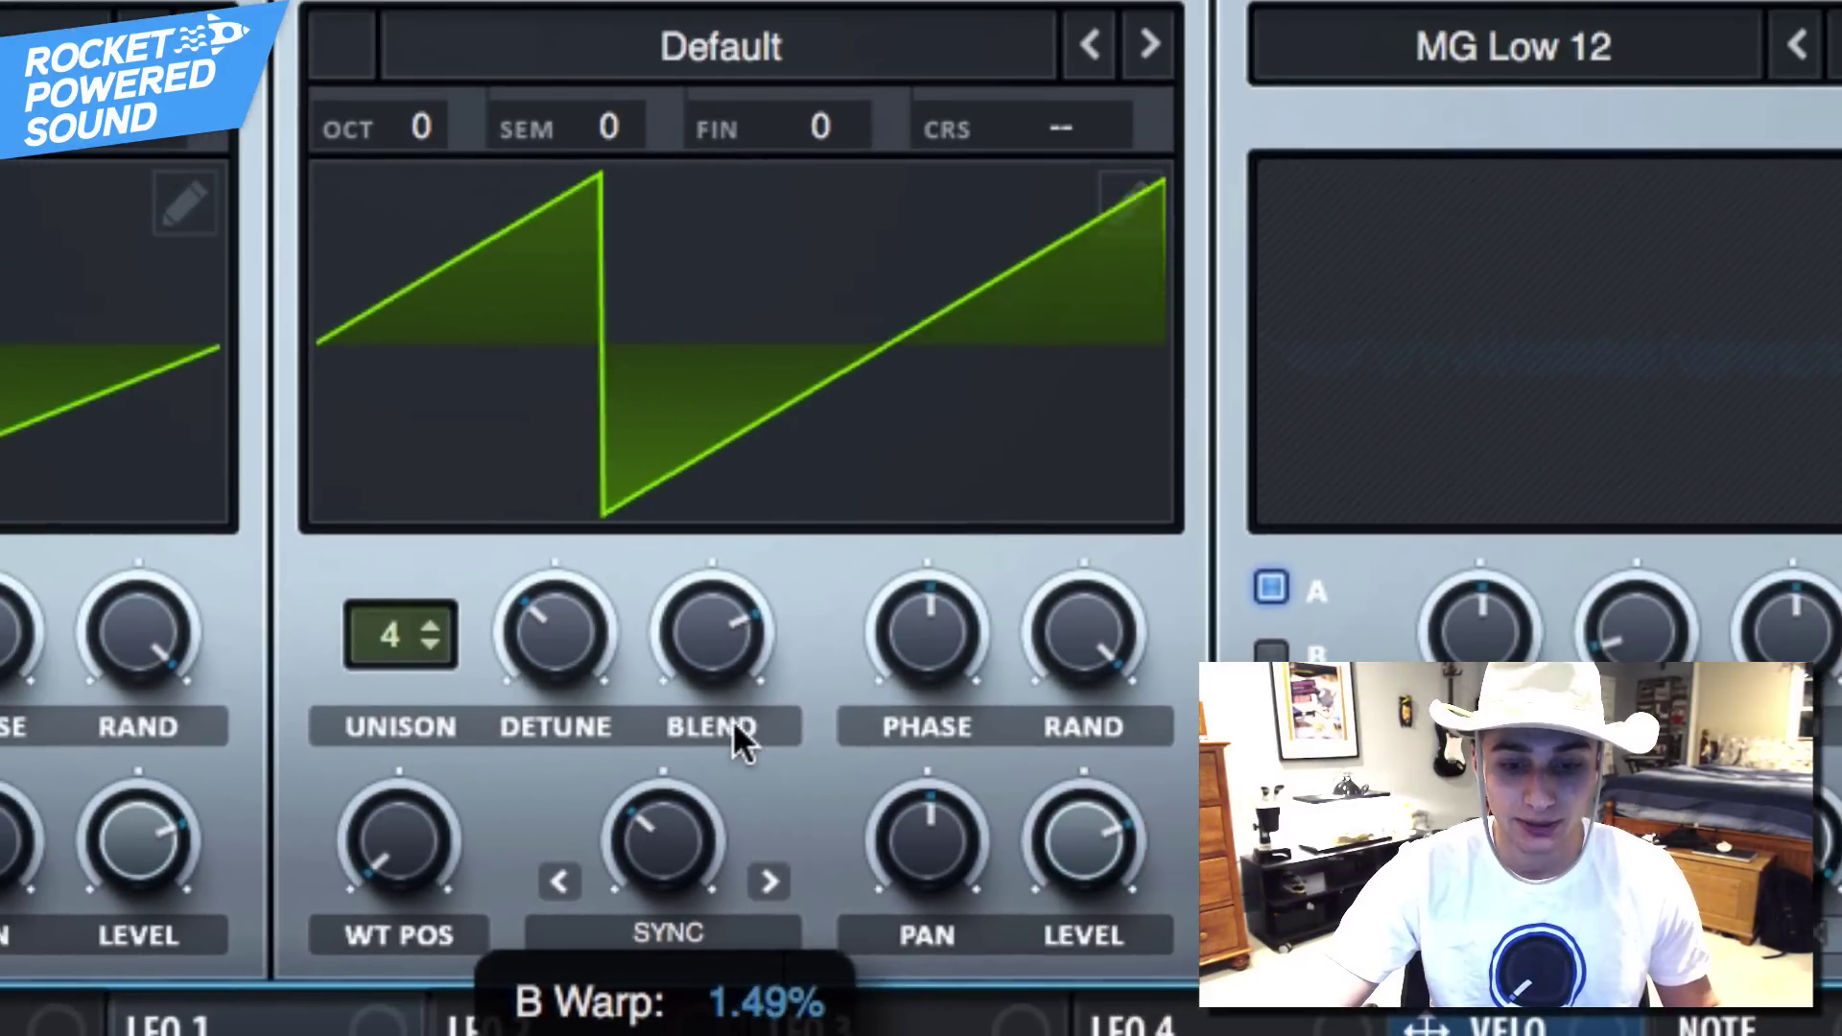
{"action": "left_click_drag", "start_coordinate": [736, 731], "coordinate": [749, 675]}
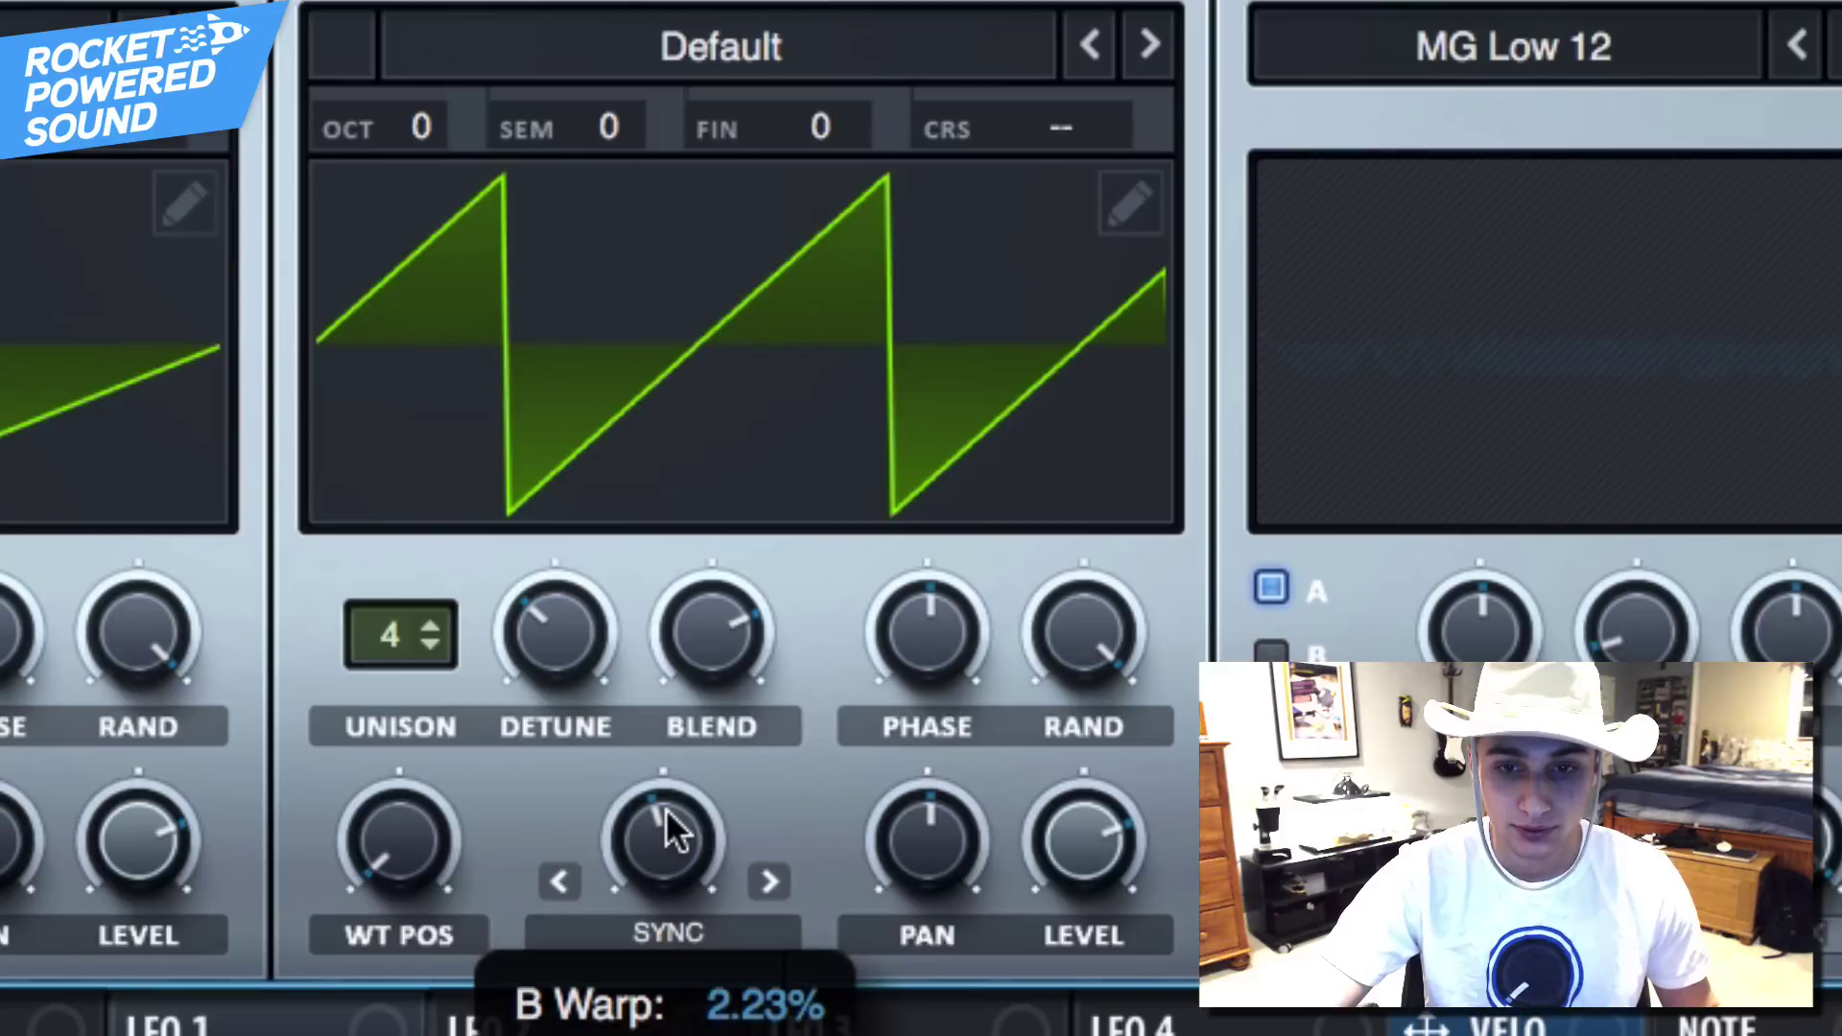
{"action": "left_click_drag", "start_coordinate": [684, 808], "coordinate": [679, 812]}
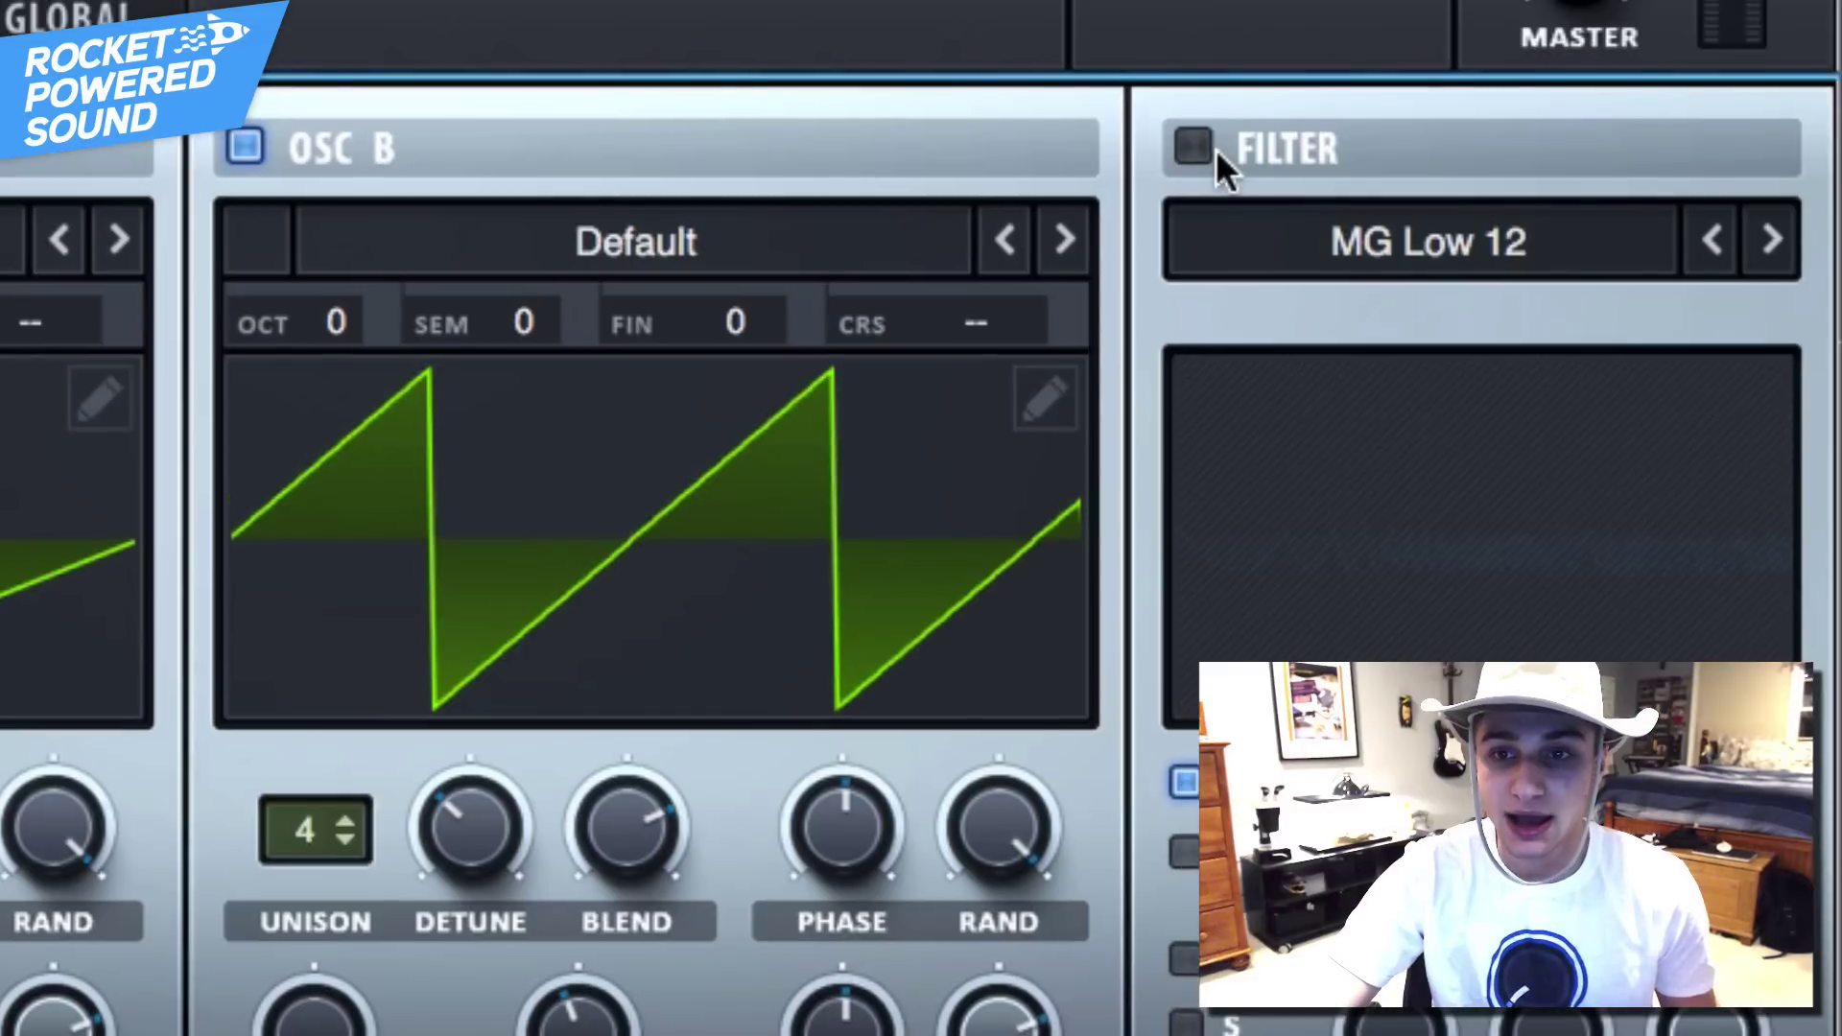
Enable the filter with the Flg H6- flanger type
{"action": "left_click", "coordinate": [1194, 149]}
{"action": "left_click", "coordinate": [1431, 256]}
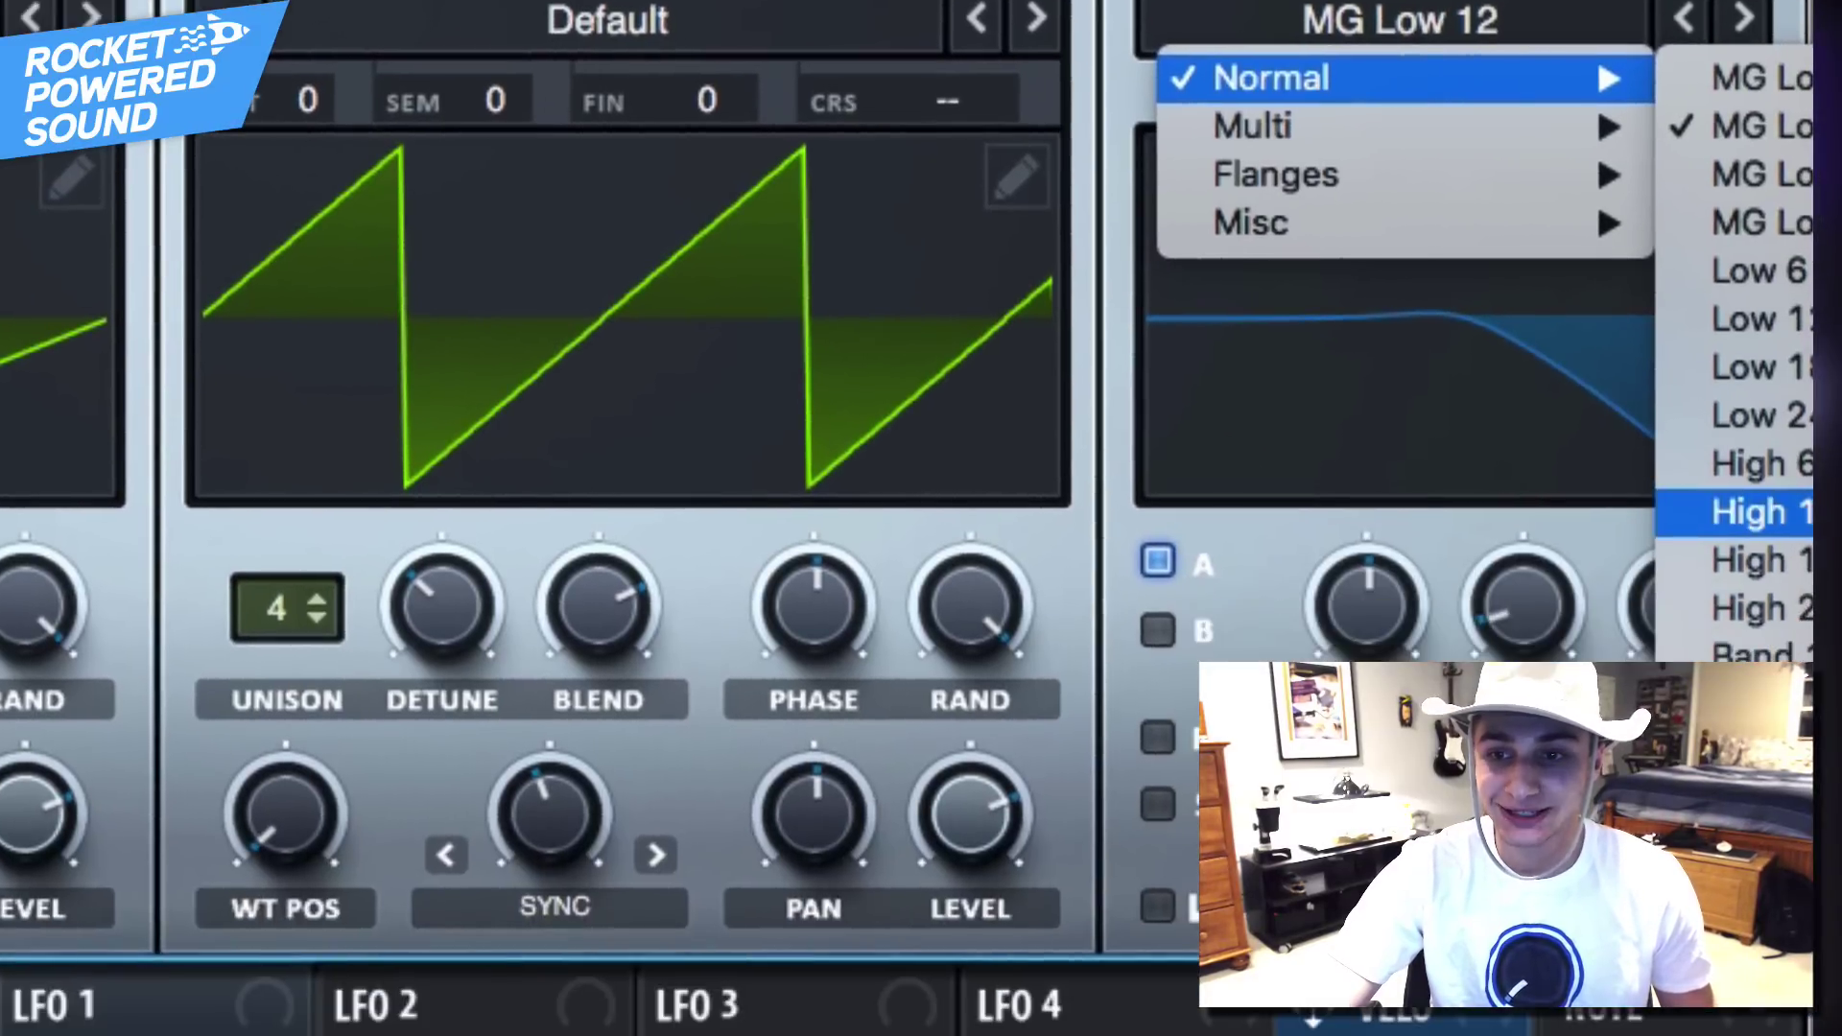
{"action": "mouse_move", "coordinate": [1596, 367]}
{"action": "mouse_move", "coordinate": [1539, 182]}
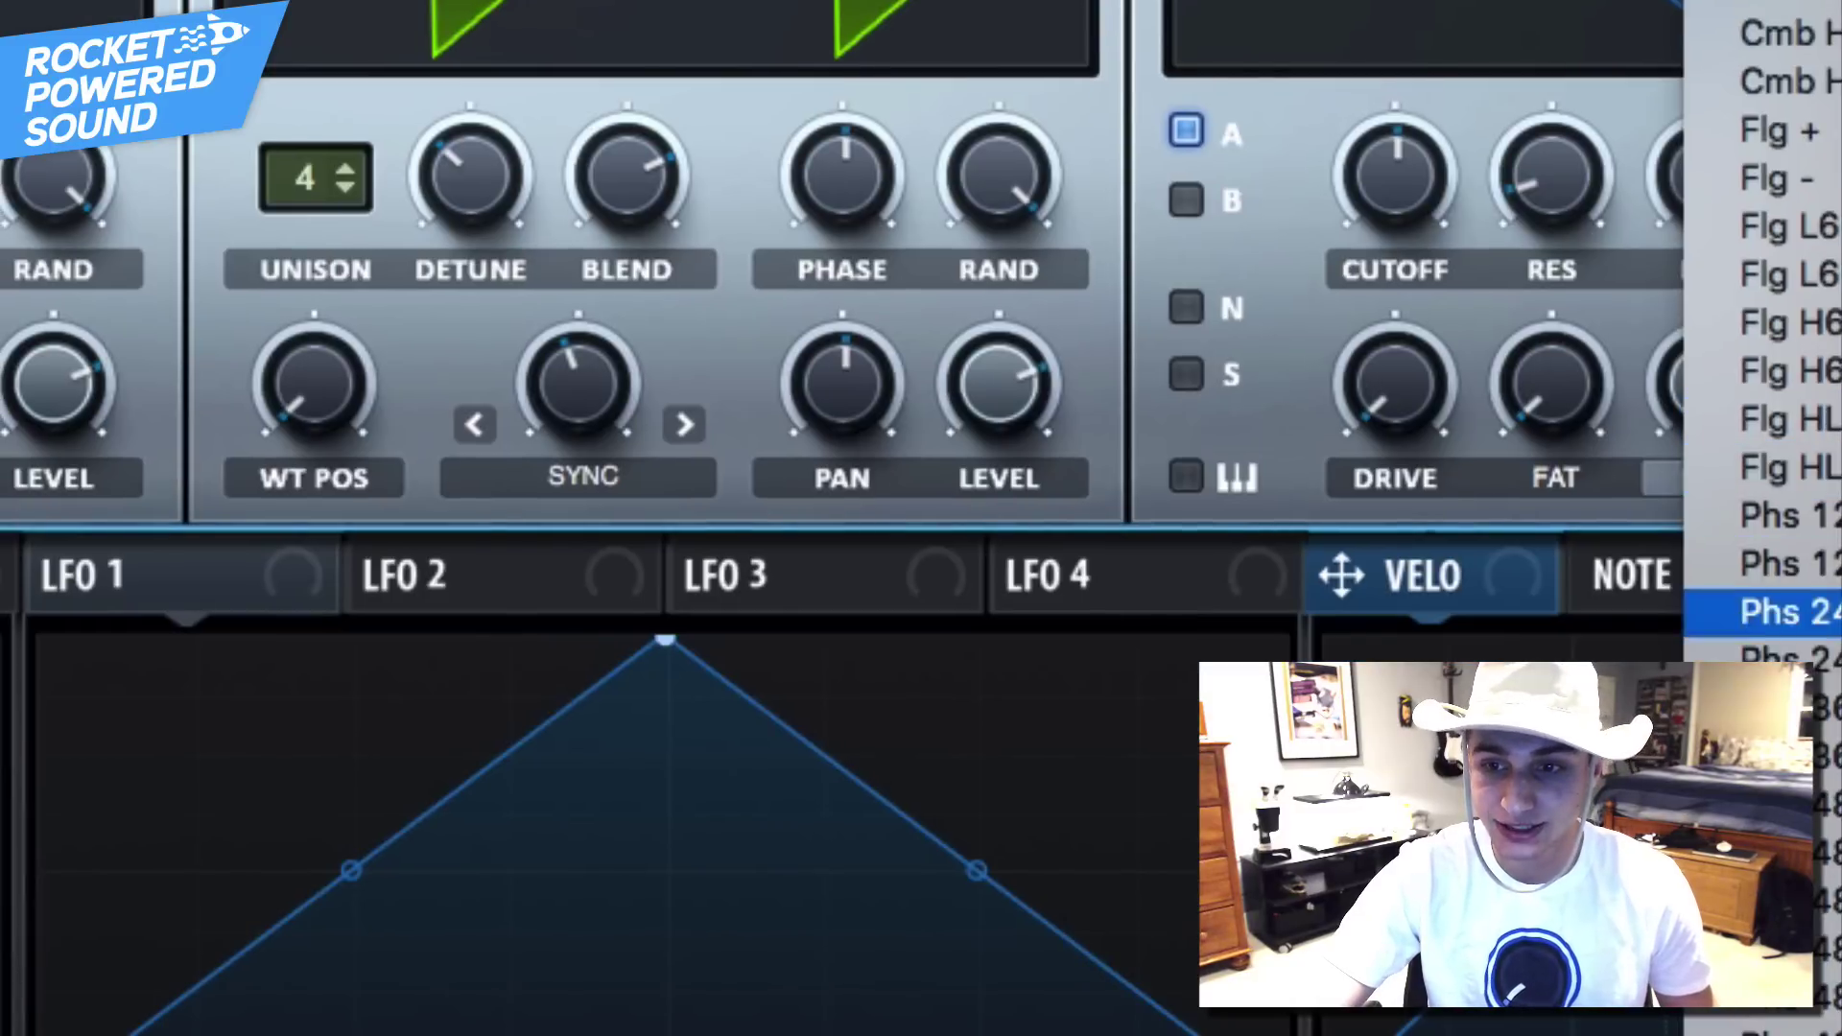
{"action": "left_click", "coordinate": [1789, 371]}
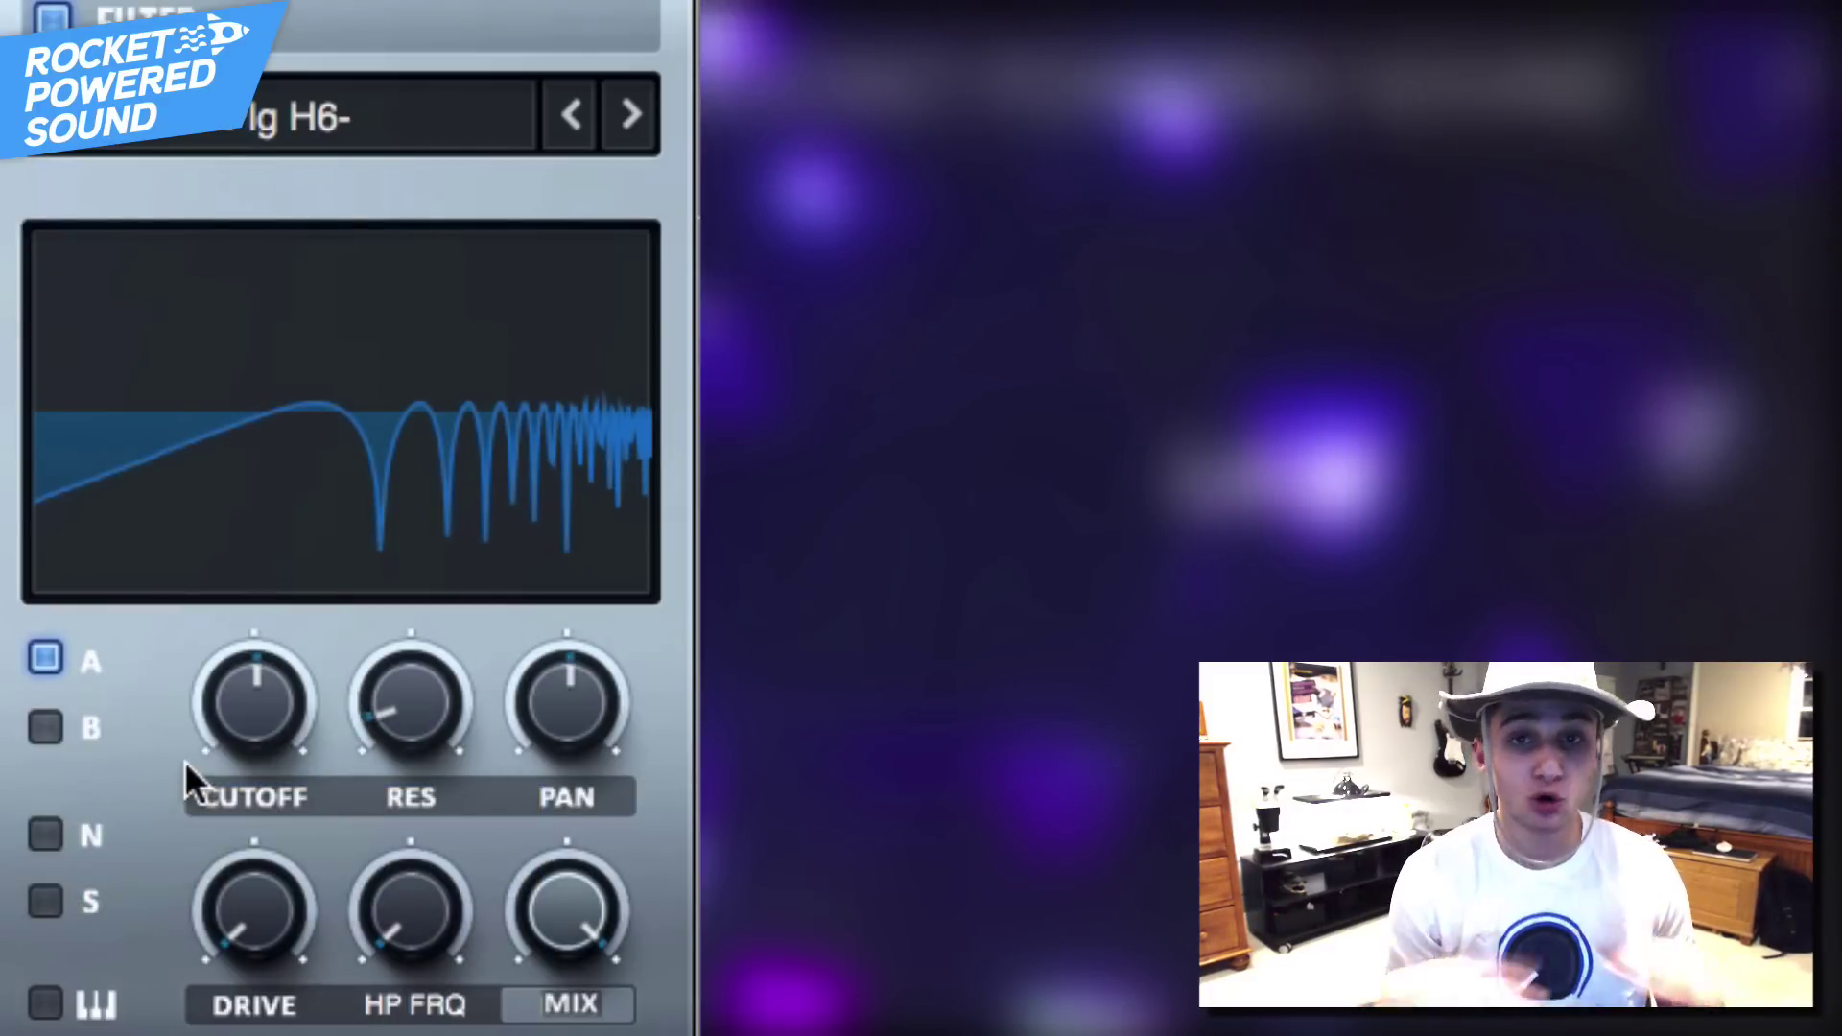
Route oscillator B and the noise source through the filter, with keytracking on
{"action": "left_click", "coordinate": [46, 727]}
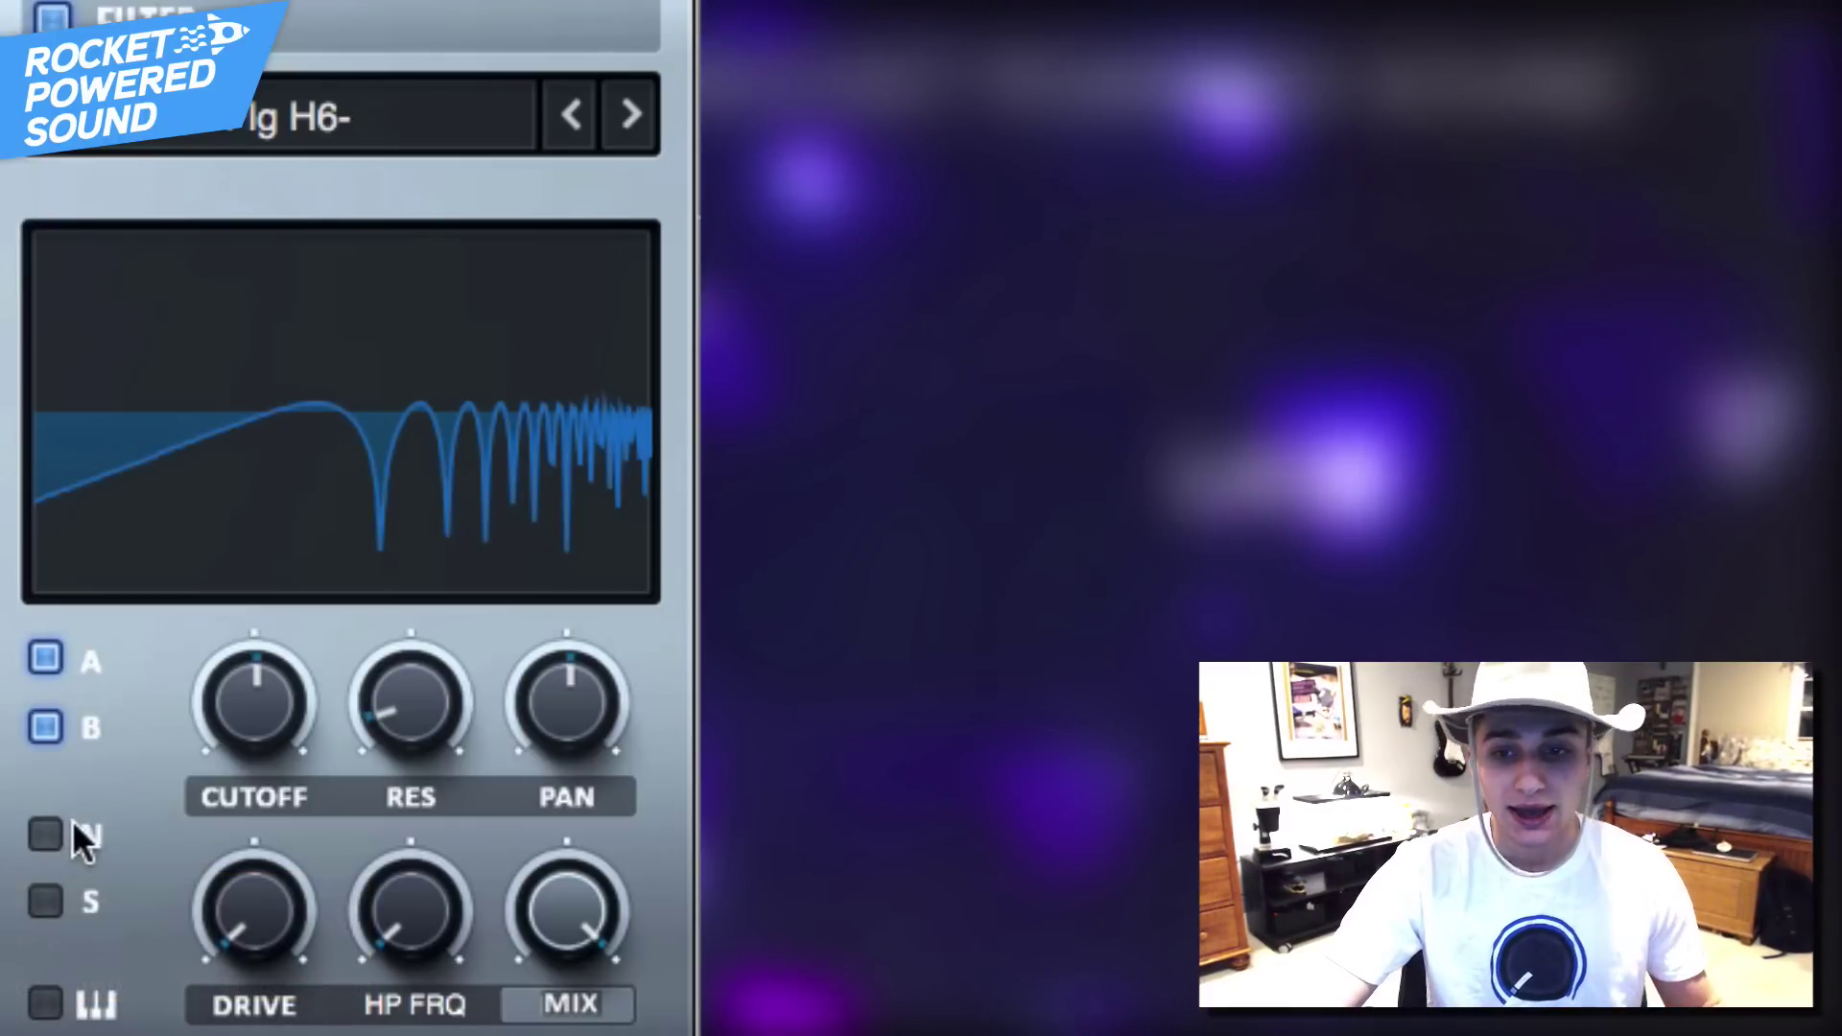
{"action": "left_click", "coordinate": [45, 833]}
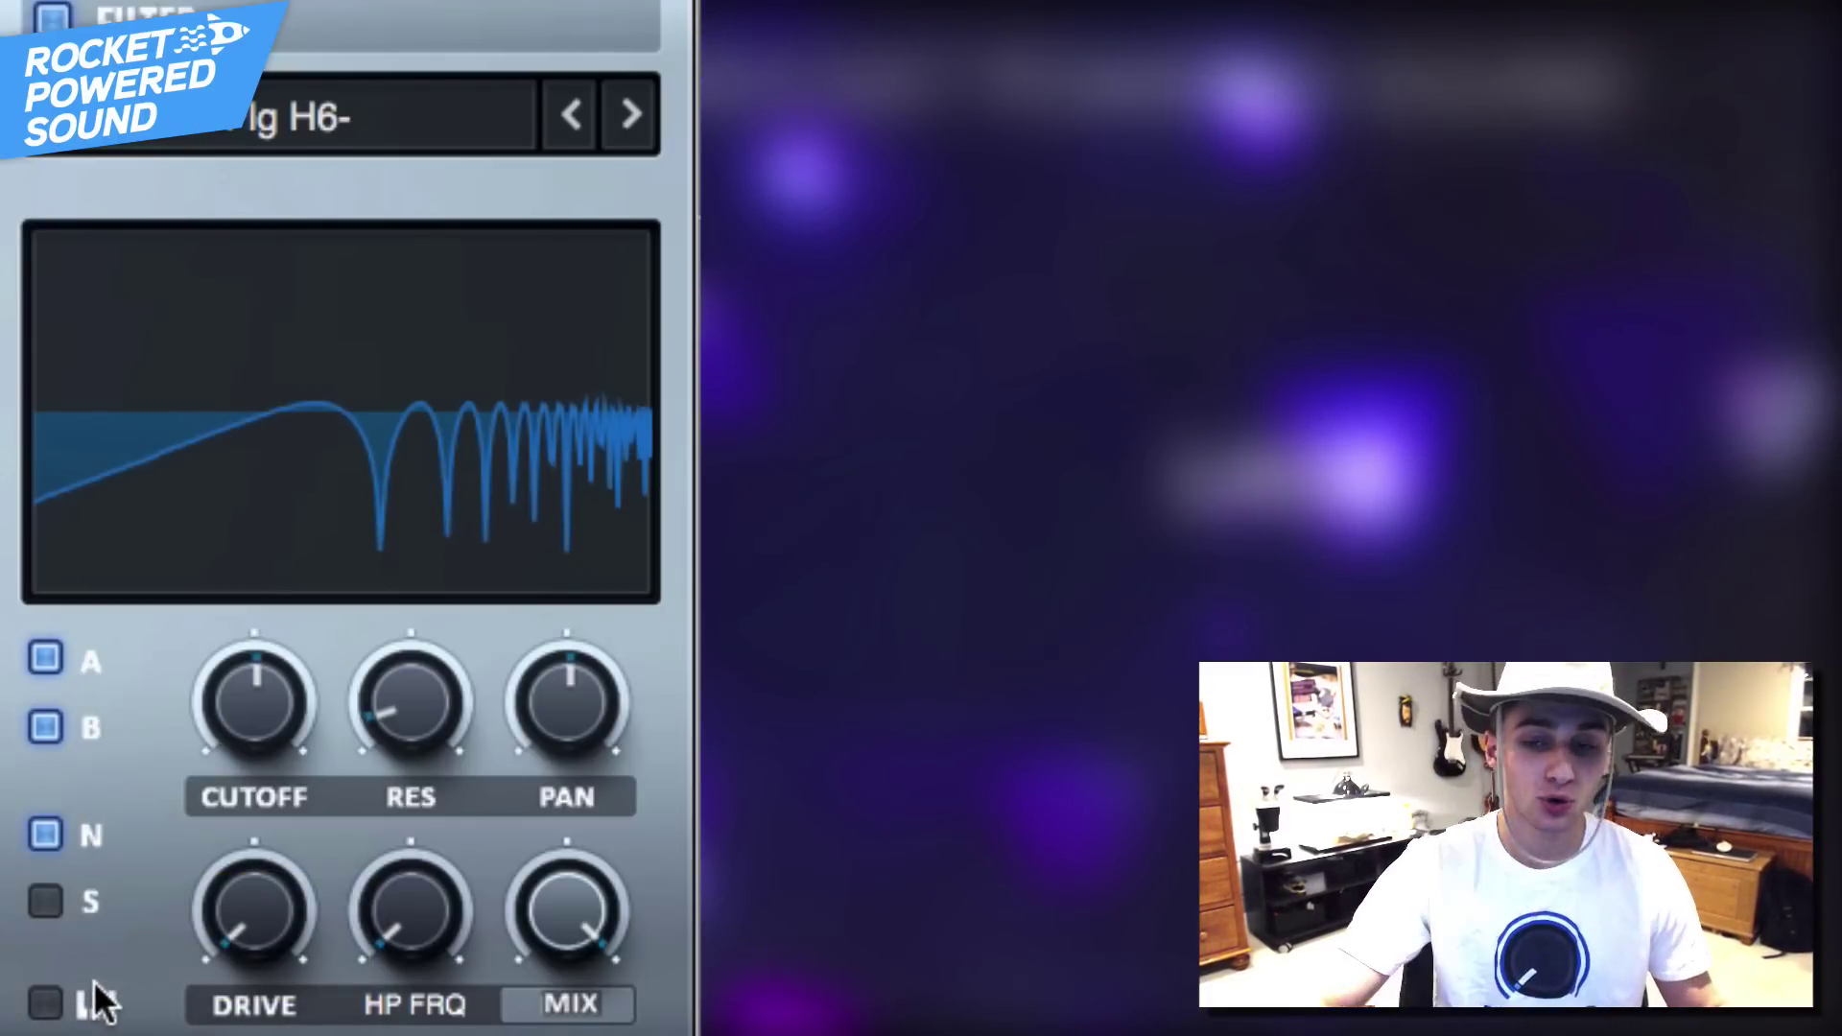
{"action": "left_click", "coordinate": [45, 1003]}
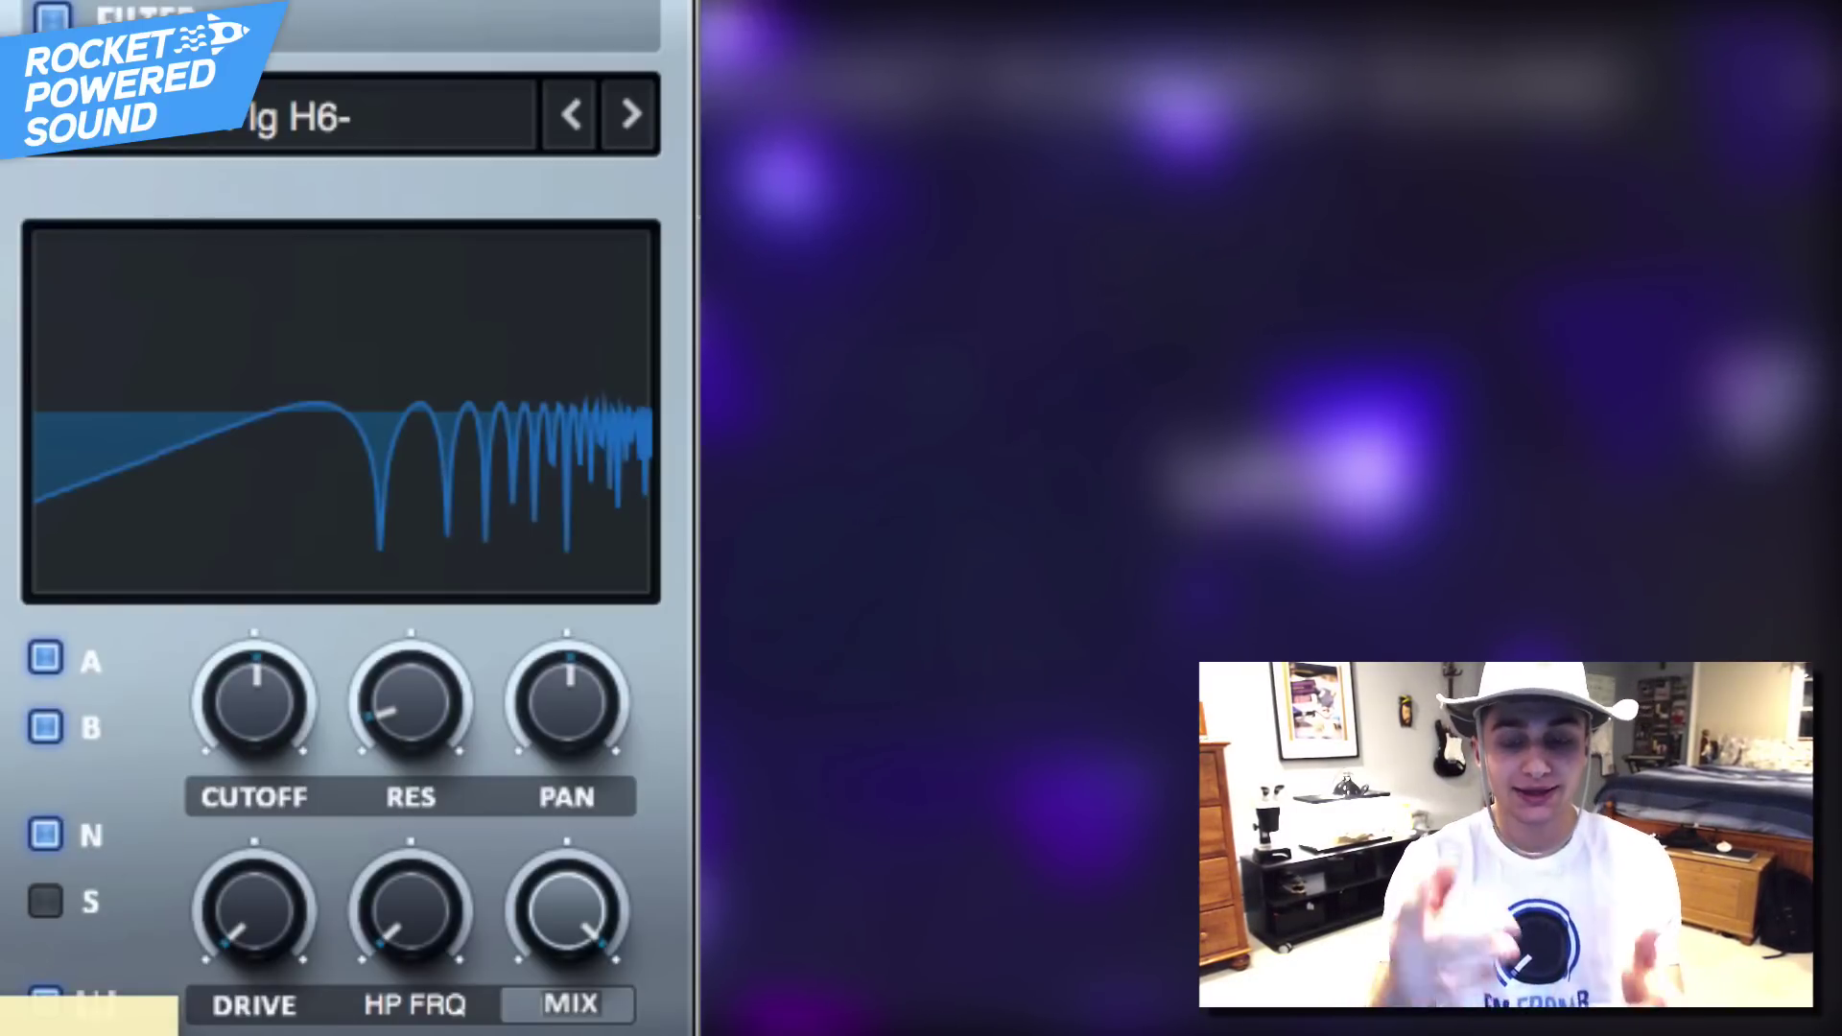
Lower the filter cutoff, raise resonance to about 77% and set mix near half
{"action": "left_click_drag", "start_coordinate": [246, 695], "coordinate": [142, 839]}
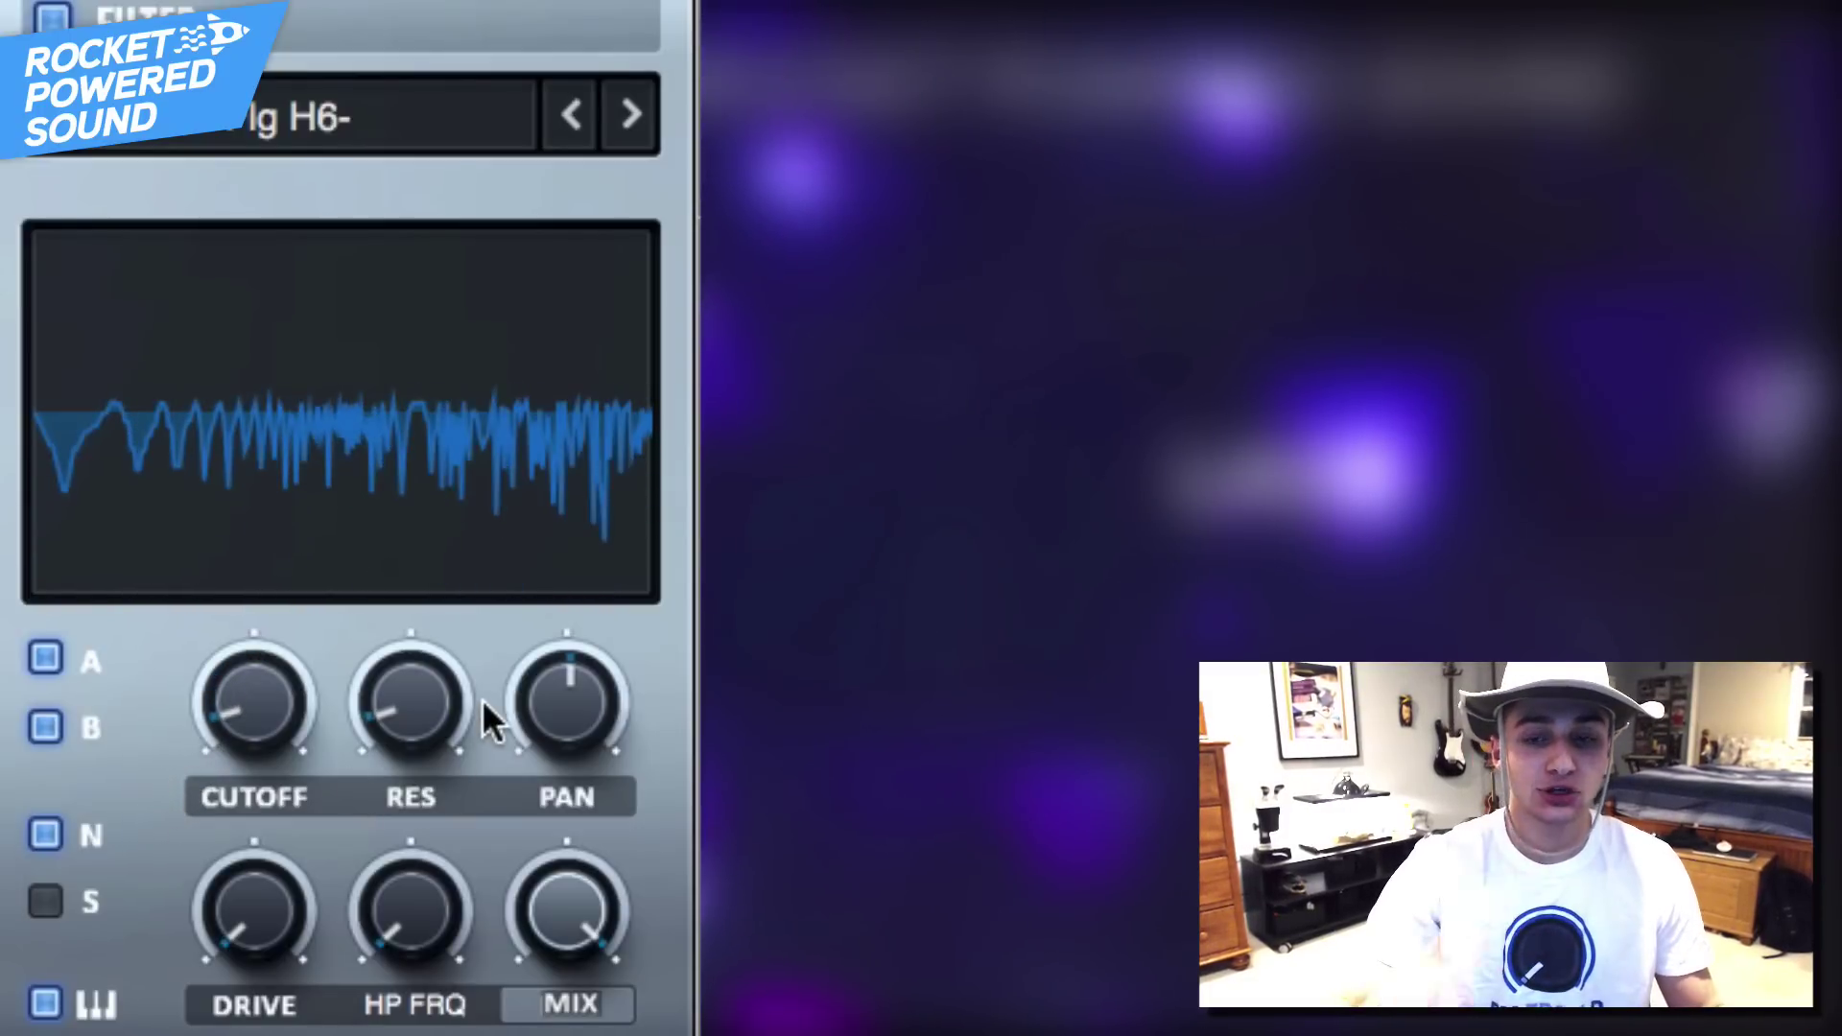
{"action": "left_click_drag", "start_coordinate": [428, 666], "coordinate": [542, 394]}
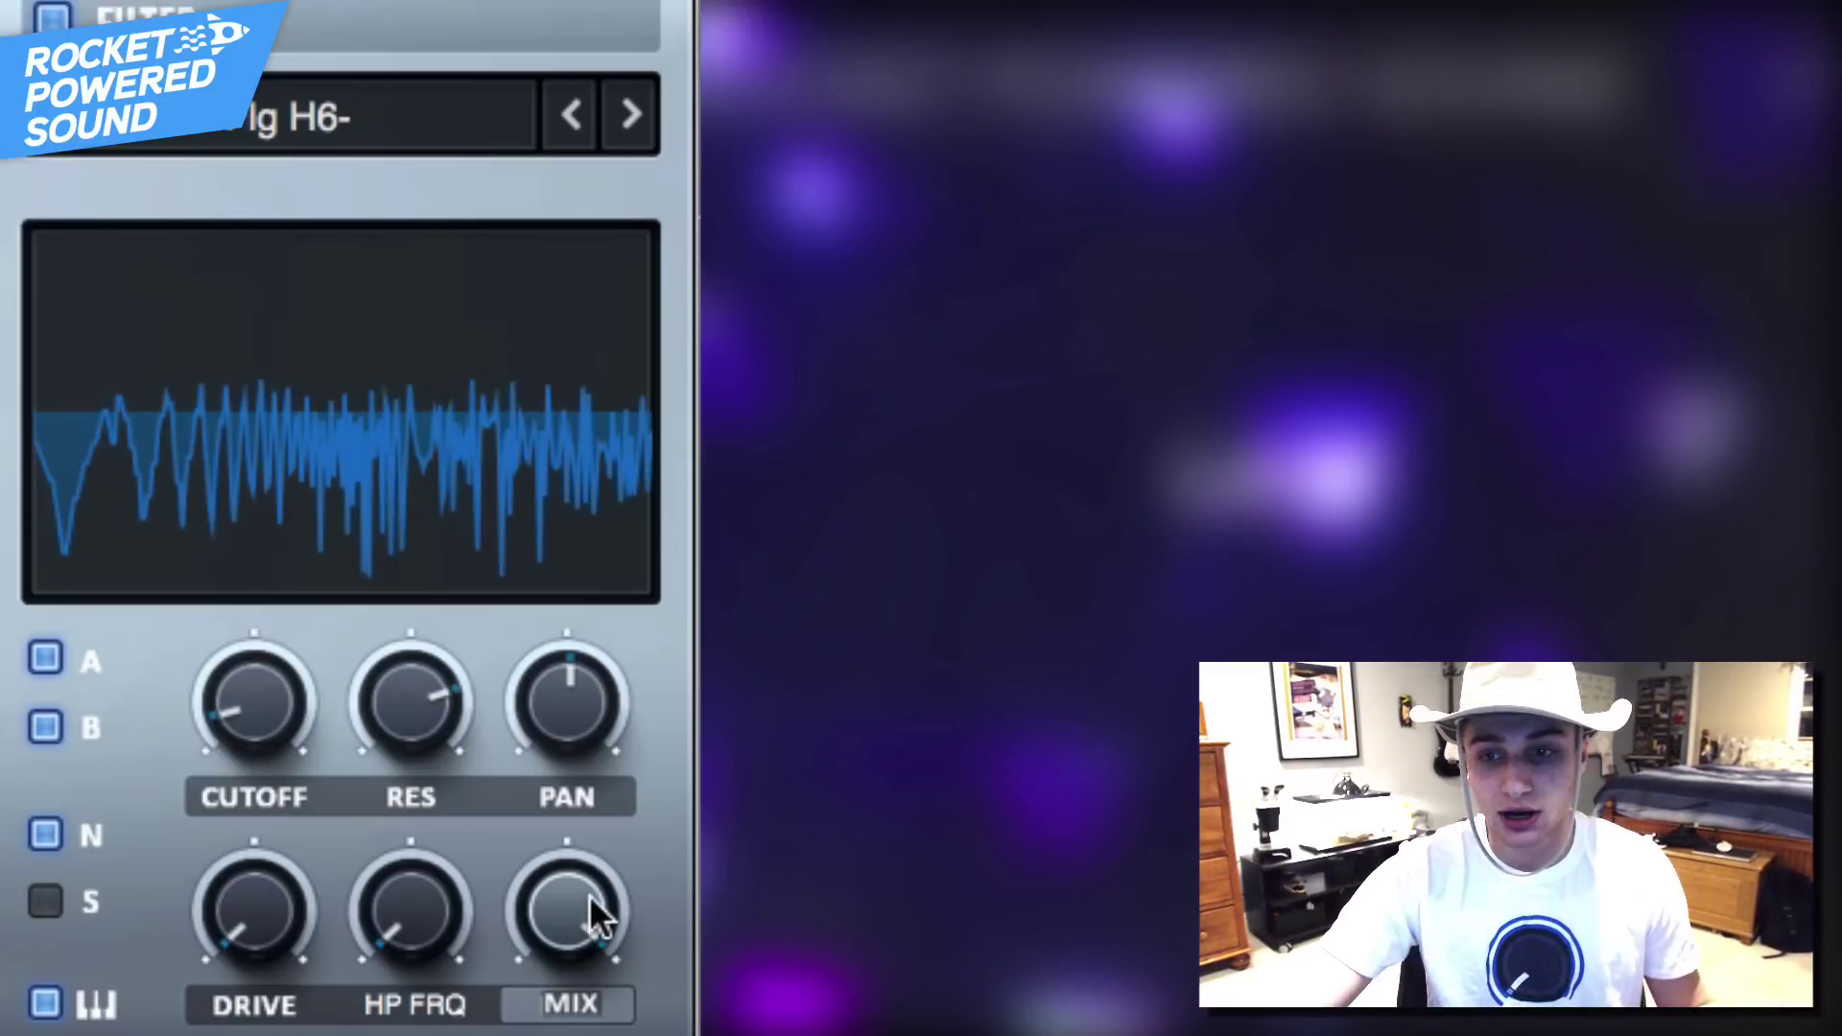
{"action": "left_click_drag", "start_coordinate": [594, 916], "coordinate": [436, 1031]}
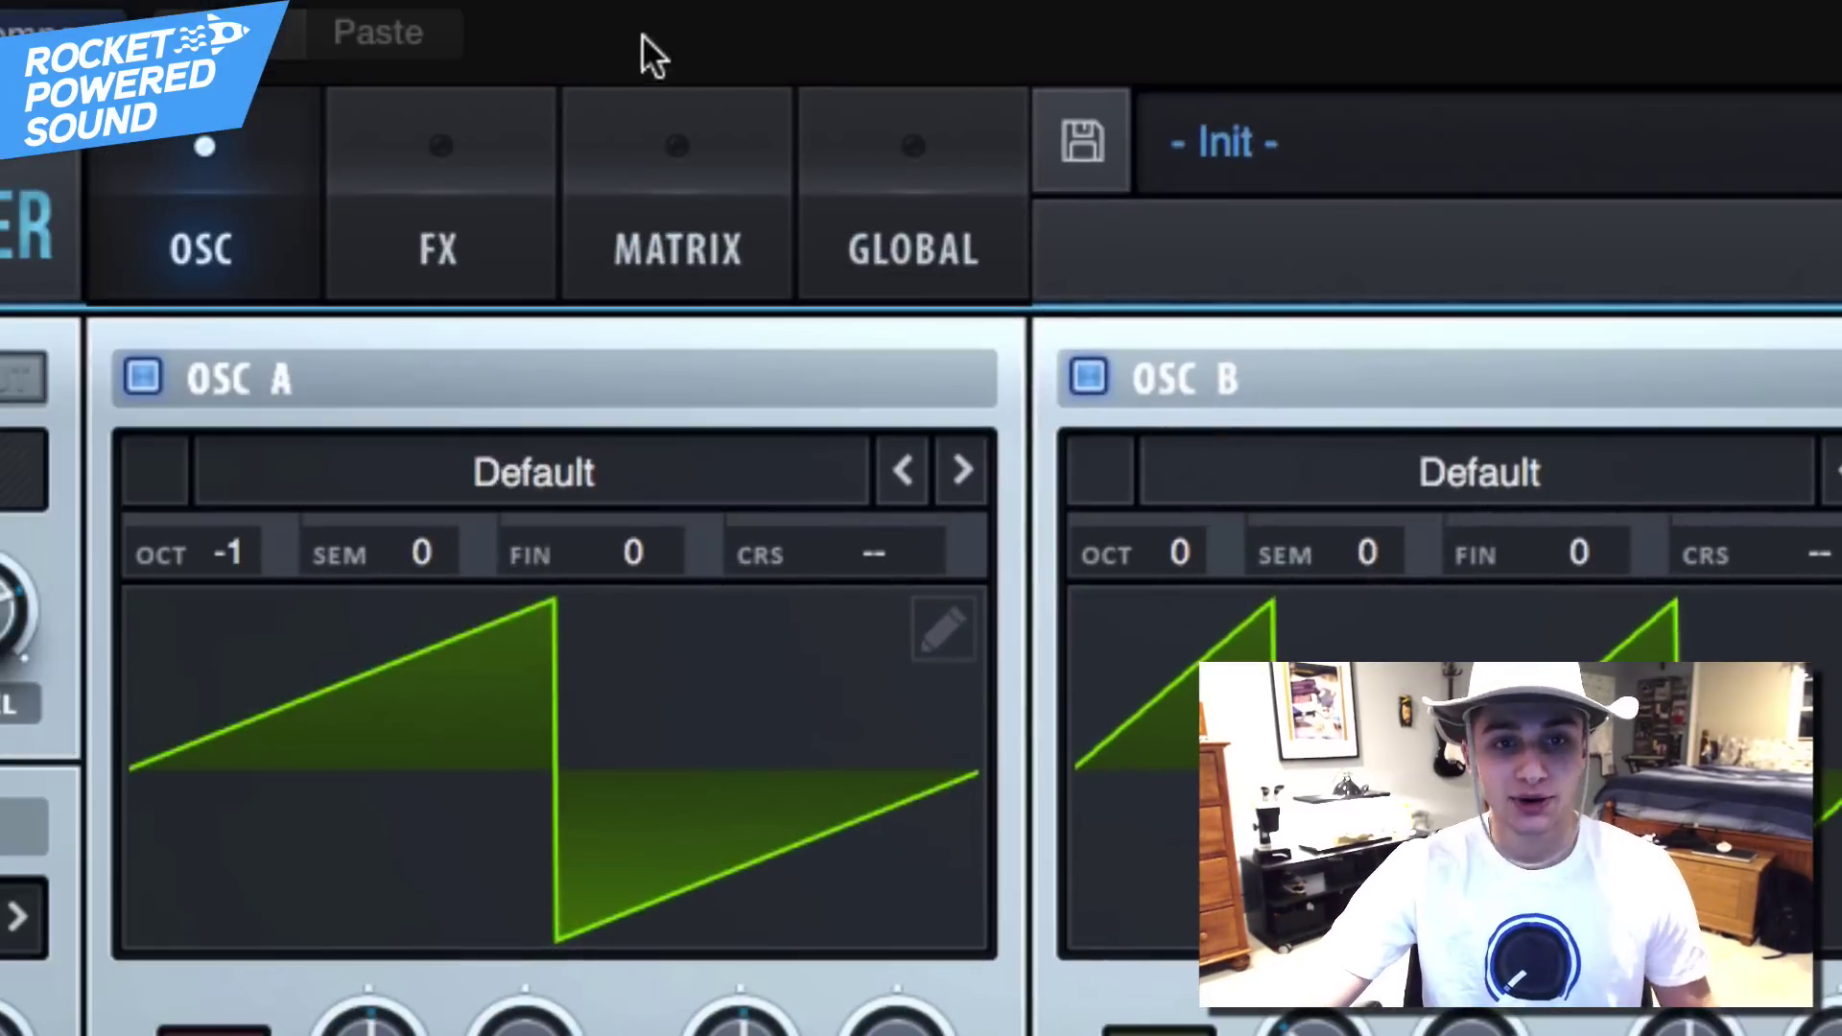
{"action": "left_click", "coordinate": [521, 186]}
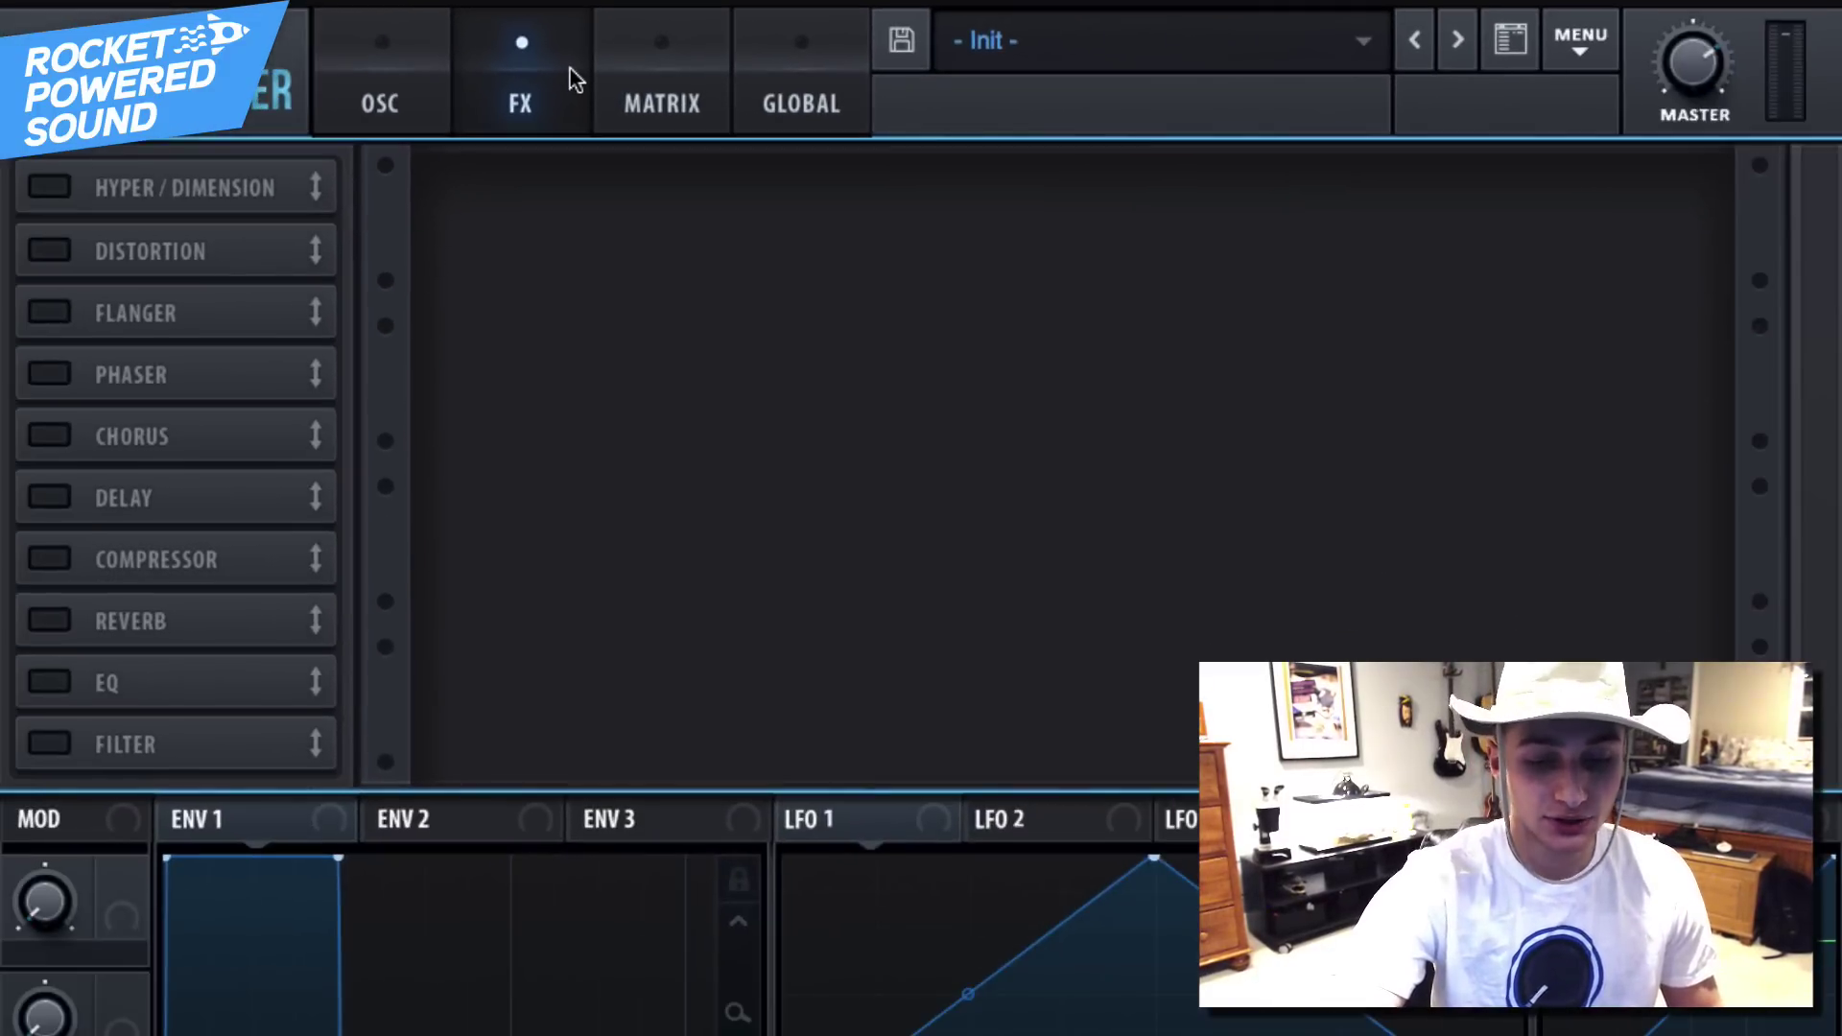
Enable the distortion with more drive and a 34% wet mix
{"action": "left_click", "coordinate": [36, 253]}
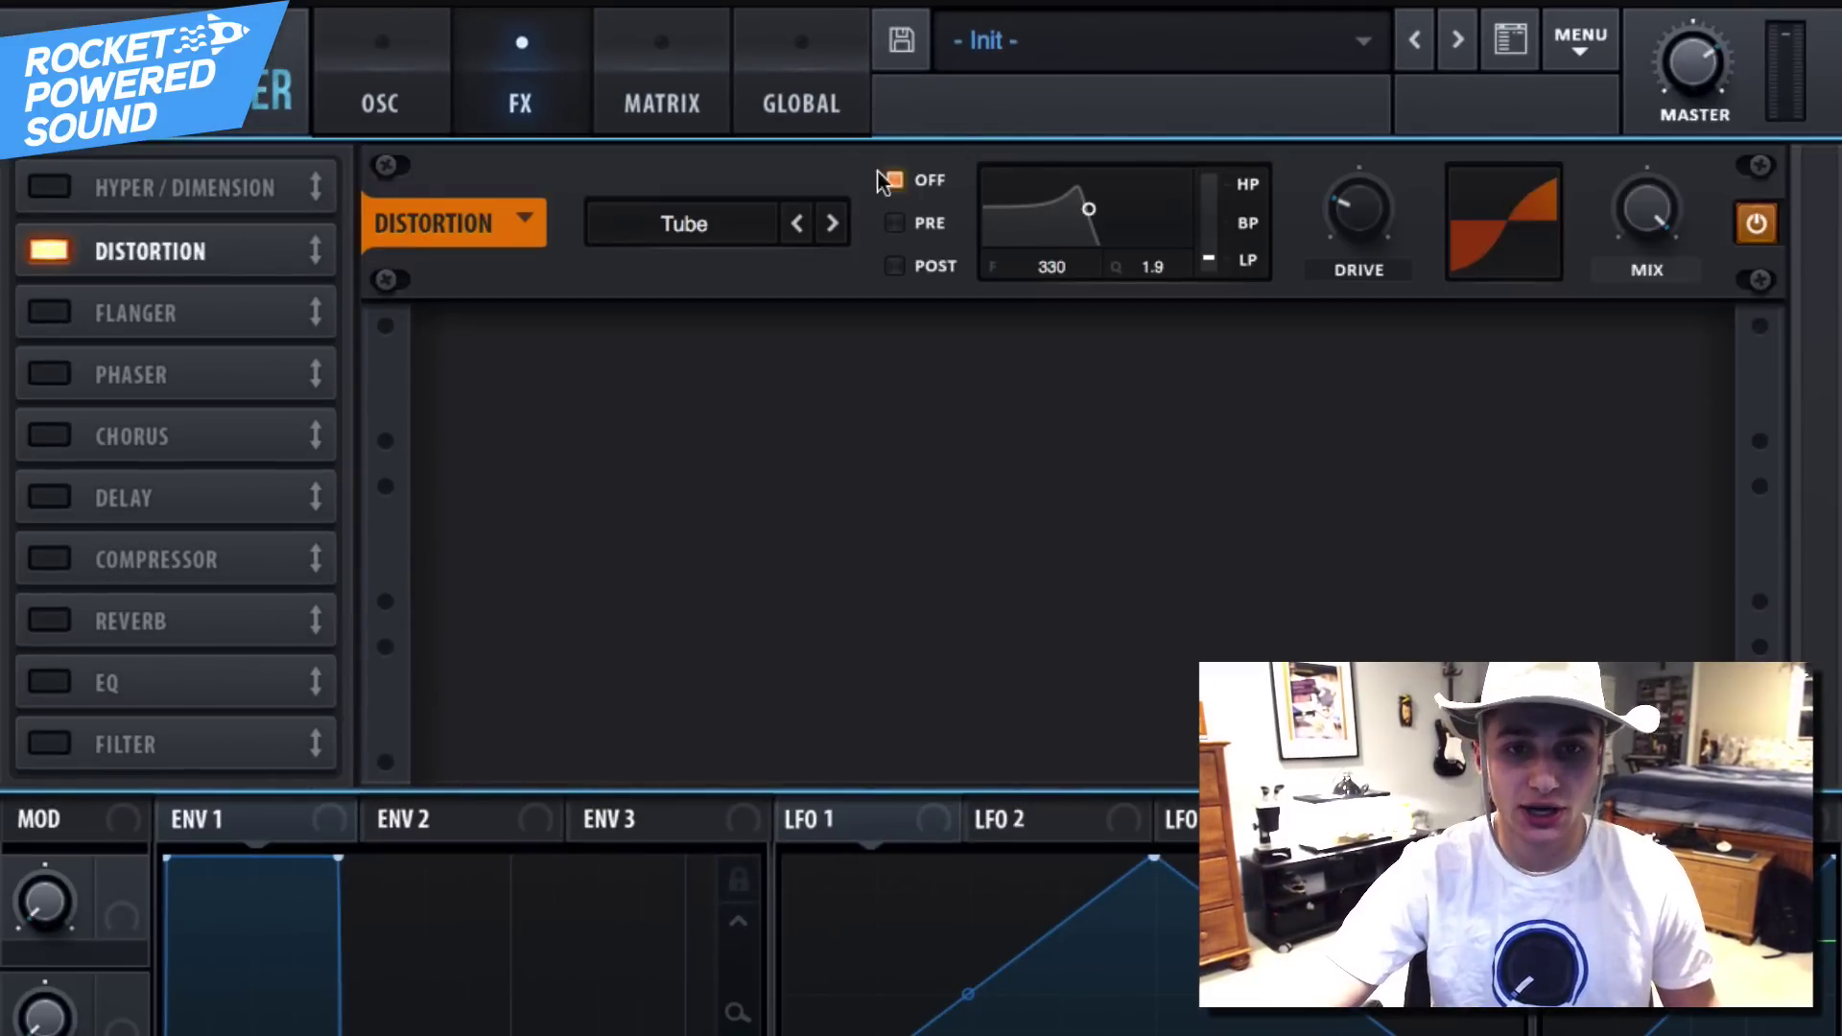
{"action": "left_click_drag", "start_coordinate": [1391, 197], "coordinate": [1398, 134]}
{"action": "left_click_drag", "start_coordinate": [1620, 265], "coordinate": [1583, 403]}
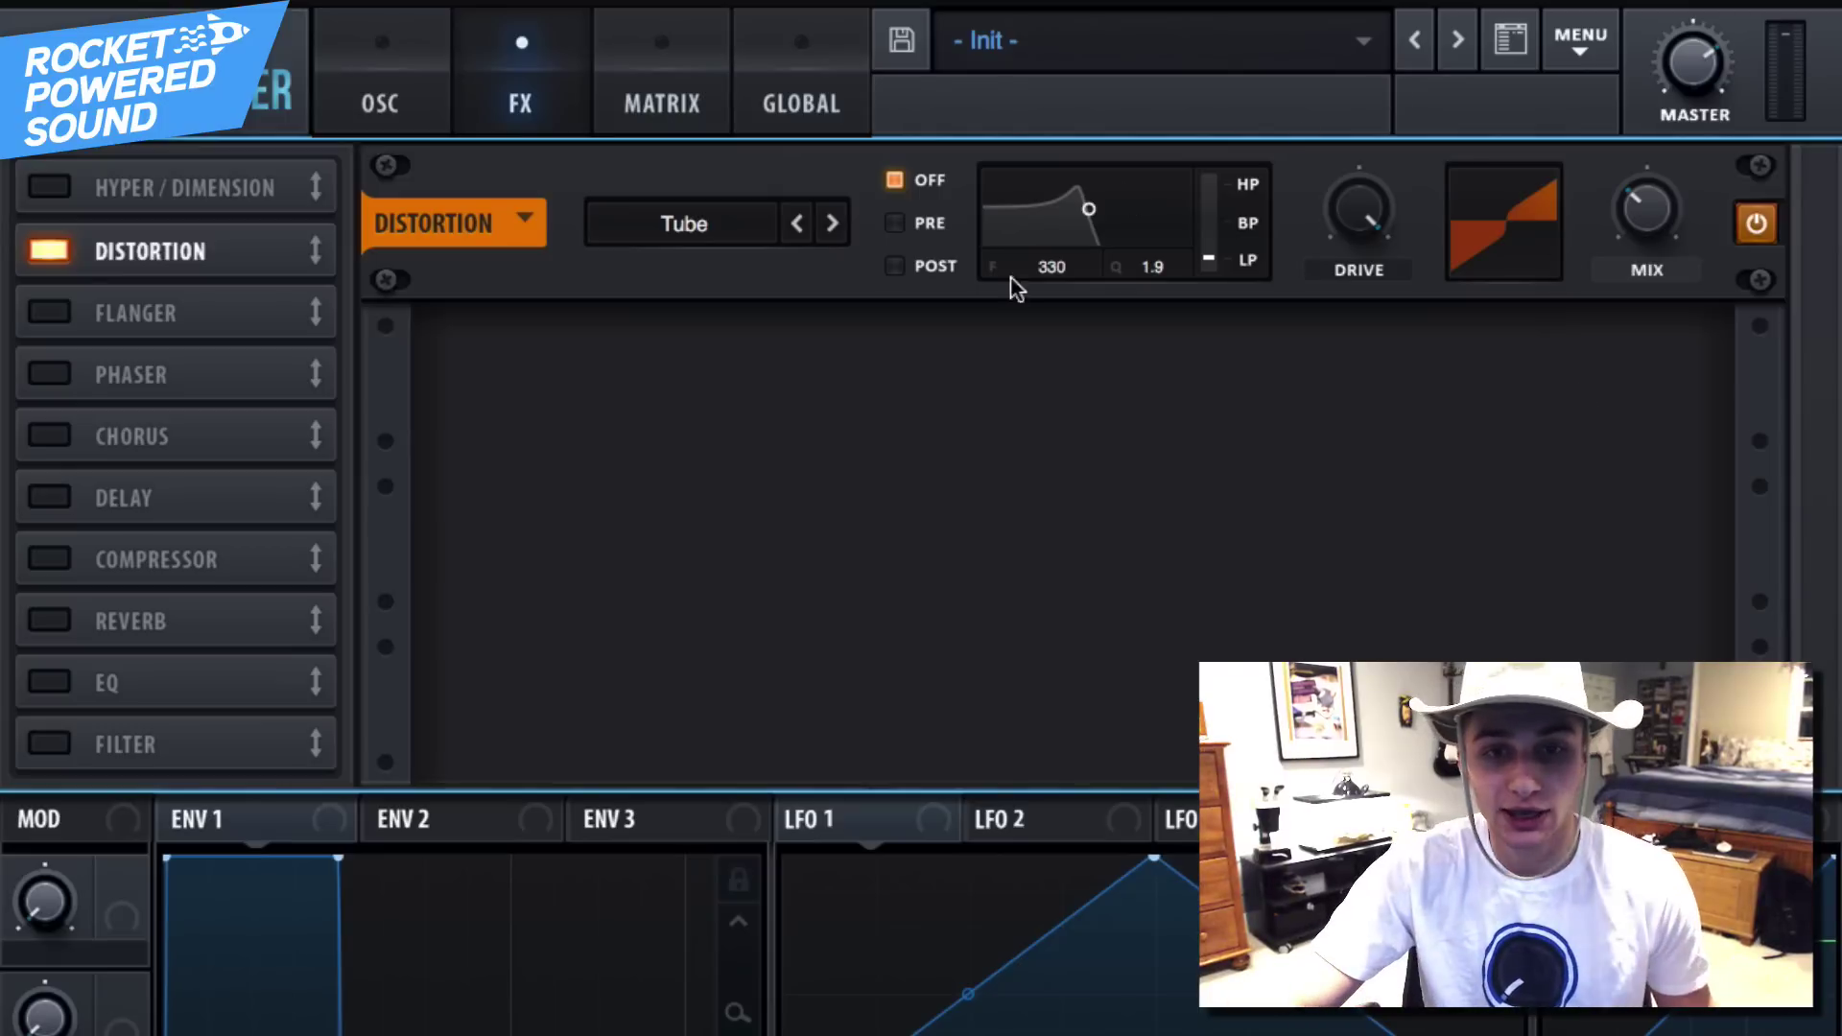
Add a band-pass pre-filter to the distortion, set around 290 Hz
{"action": "left_click", "coordinate": [915, 236]}
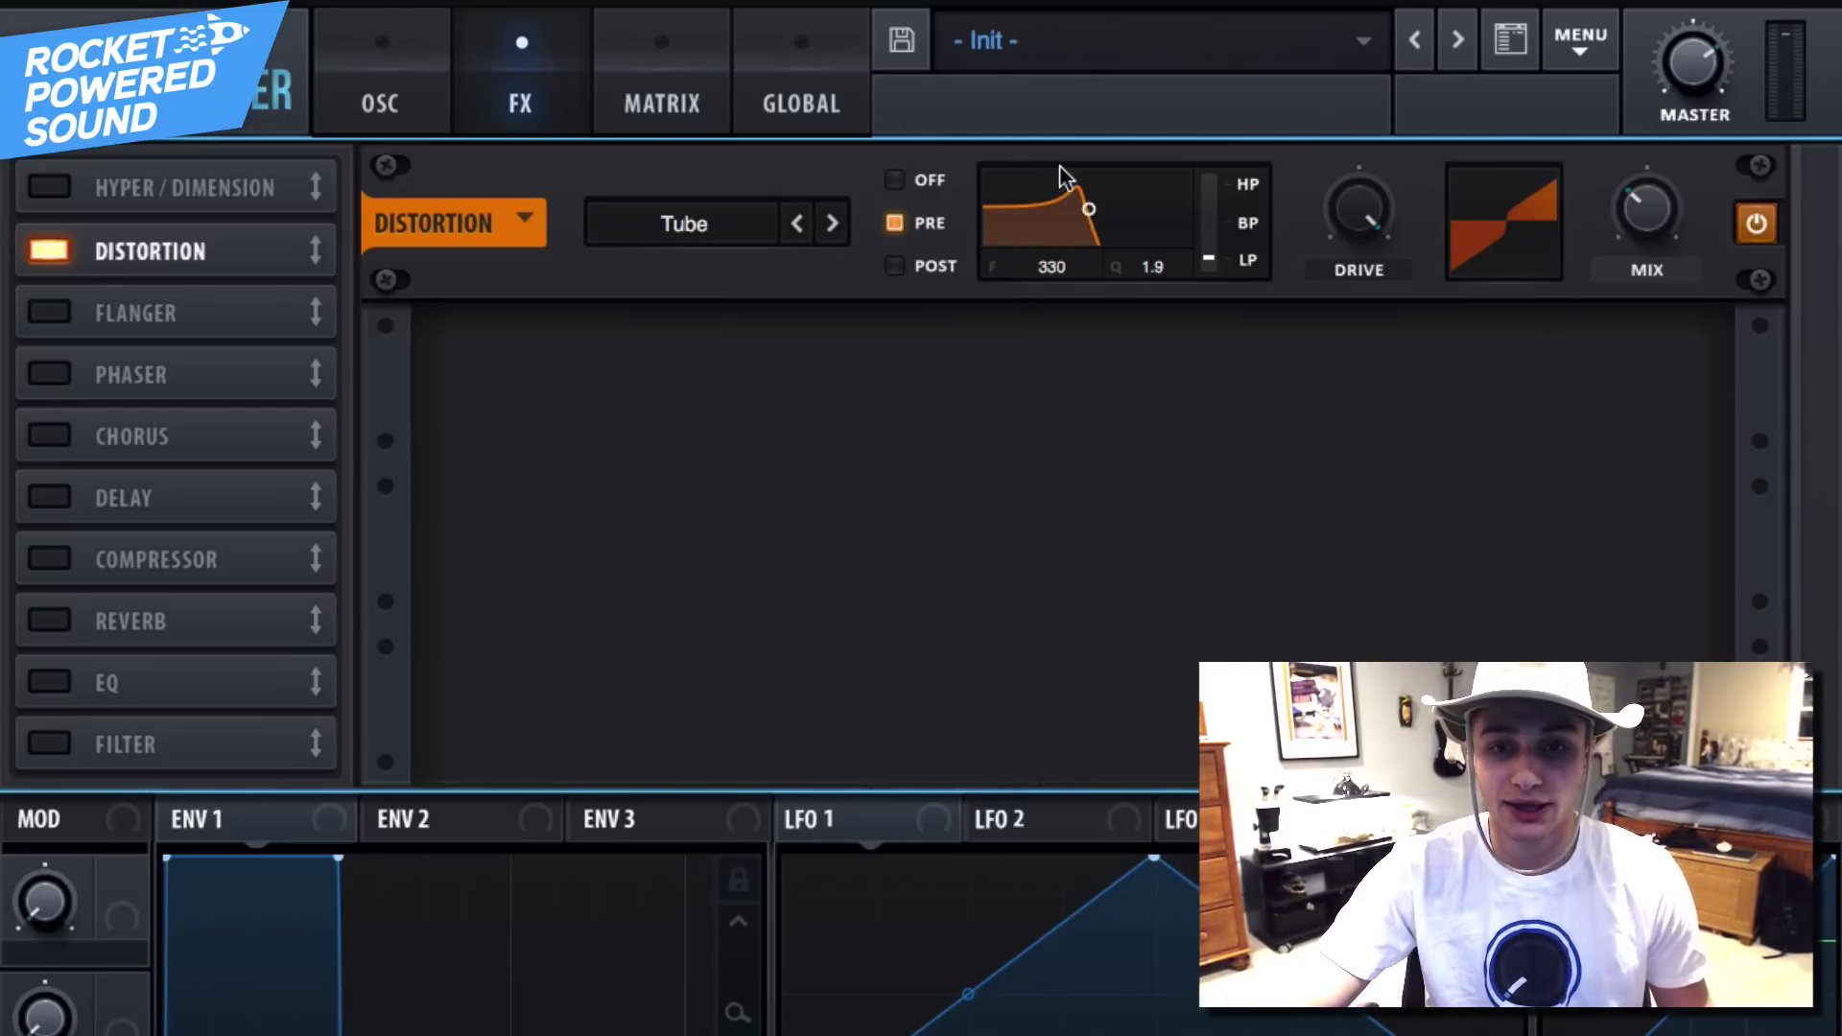
{"action": "left_click_drag", "start_coordinate": [1060, 181], "coordinate": [1112, 237]}
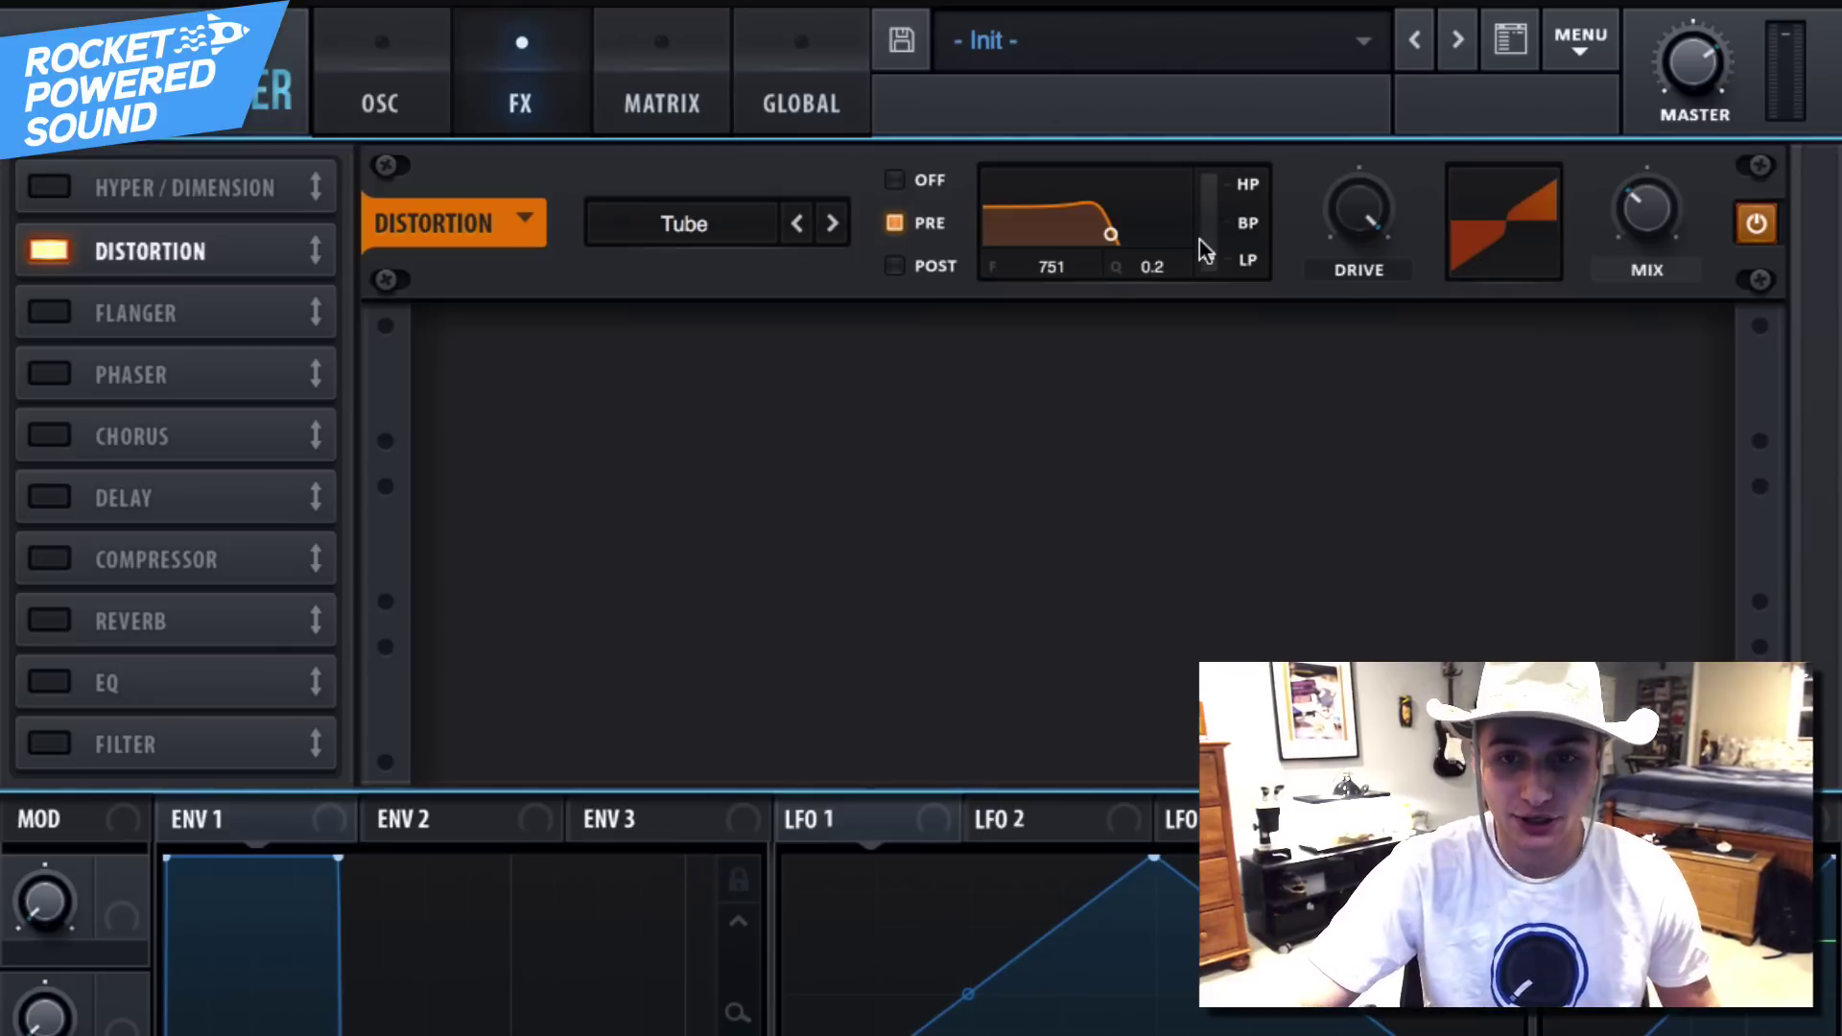
{"action": "left_click_drag", "start_coordinate": [1199, 240], "coordinate": [1259, 43]}
{"action": "mouse_move", "coordinate": [1110, 232]}
{"action": "left_mouse_down"}
{"action": "mouse_move", "coordinate": [1078, 234]}
{"action": "mouse_move", "coordinate": [1095, 236]}
{"action": "left_mouse_up"}
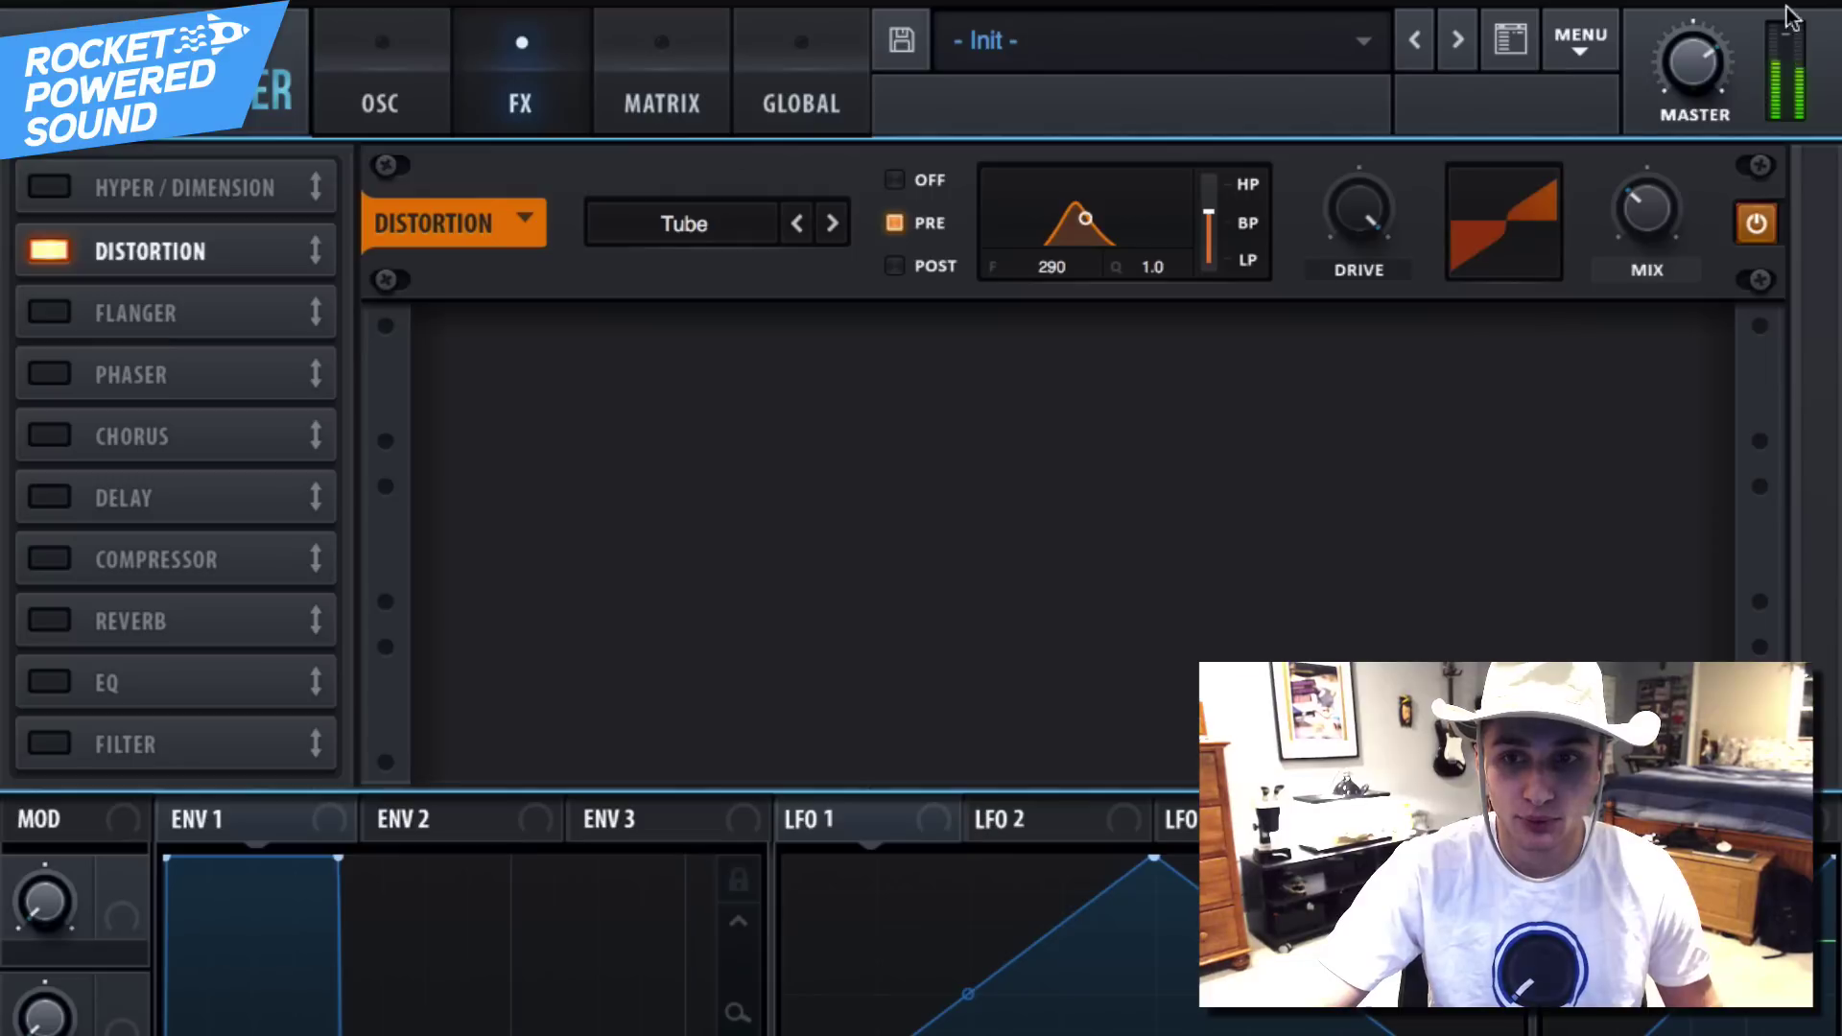
Set the distortion mix to about 40% and switch on the EQ
{"action": "left_click_drag", "start_coordinate": [1646, 209], "coordinate": [1646, 115]}
{"action": "left_click_drag", "start_coordinate": [1736, 33], "coordinate": [1667, 197]}
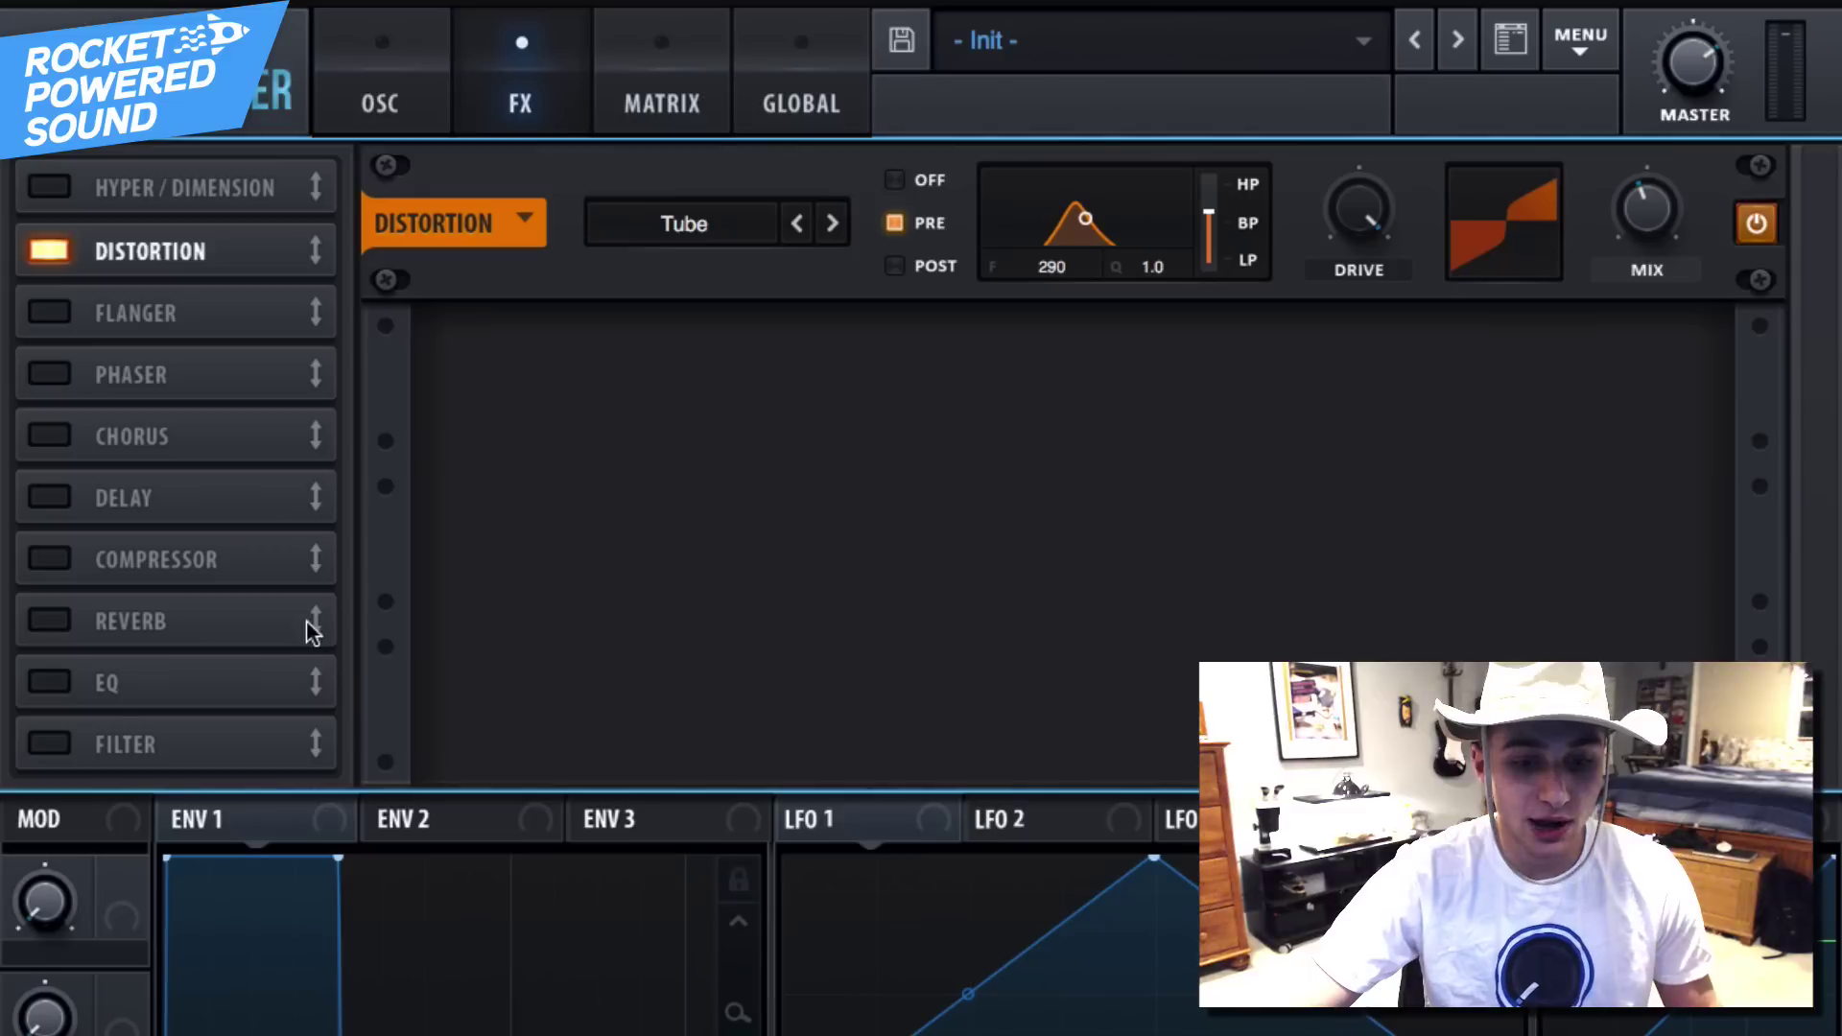
{"action": "left_click", "coordinate": [49, 683]}
Place the EQ after distortion, high-pass the low band at ~180 Hz, low-pass the high band
{"action": "left_click_drag", "start_coordinate": [140, 683], "coordinate": [192, 292]}
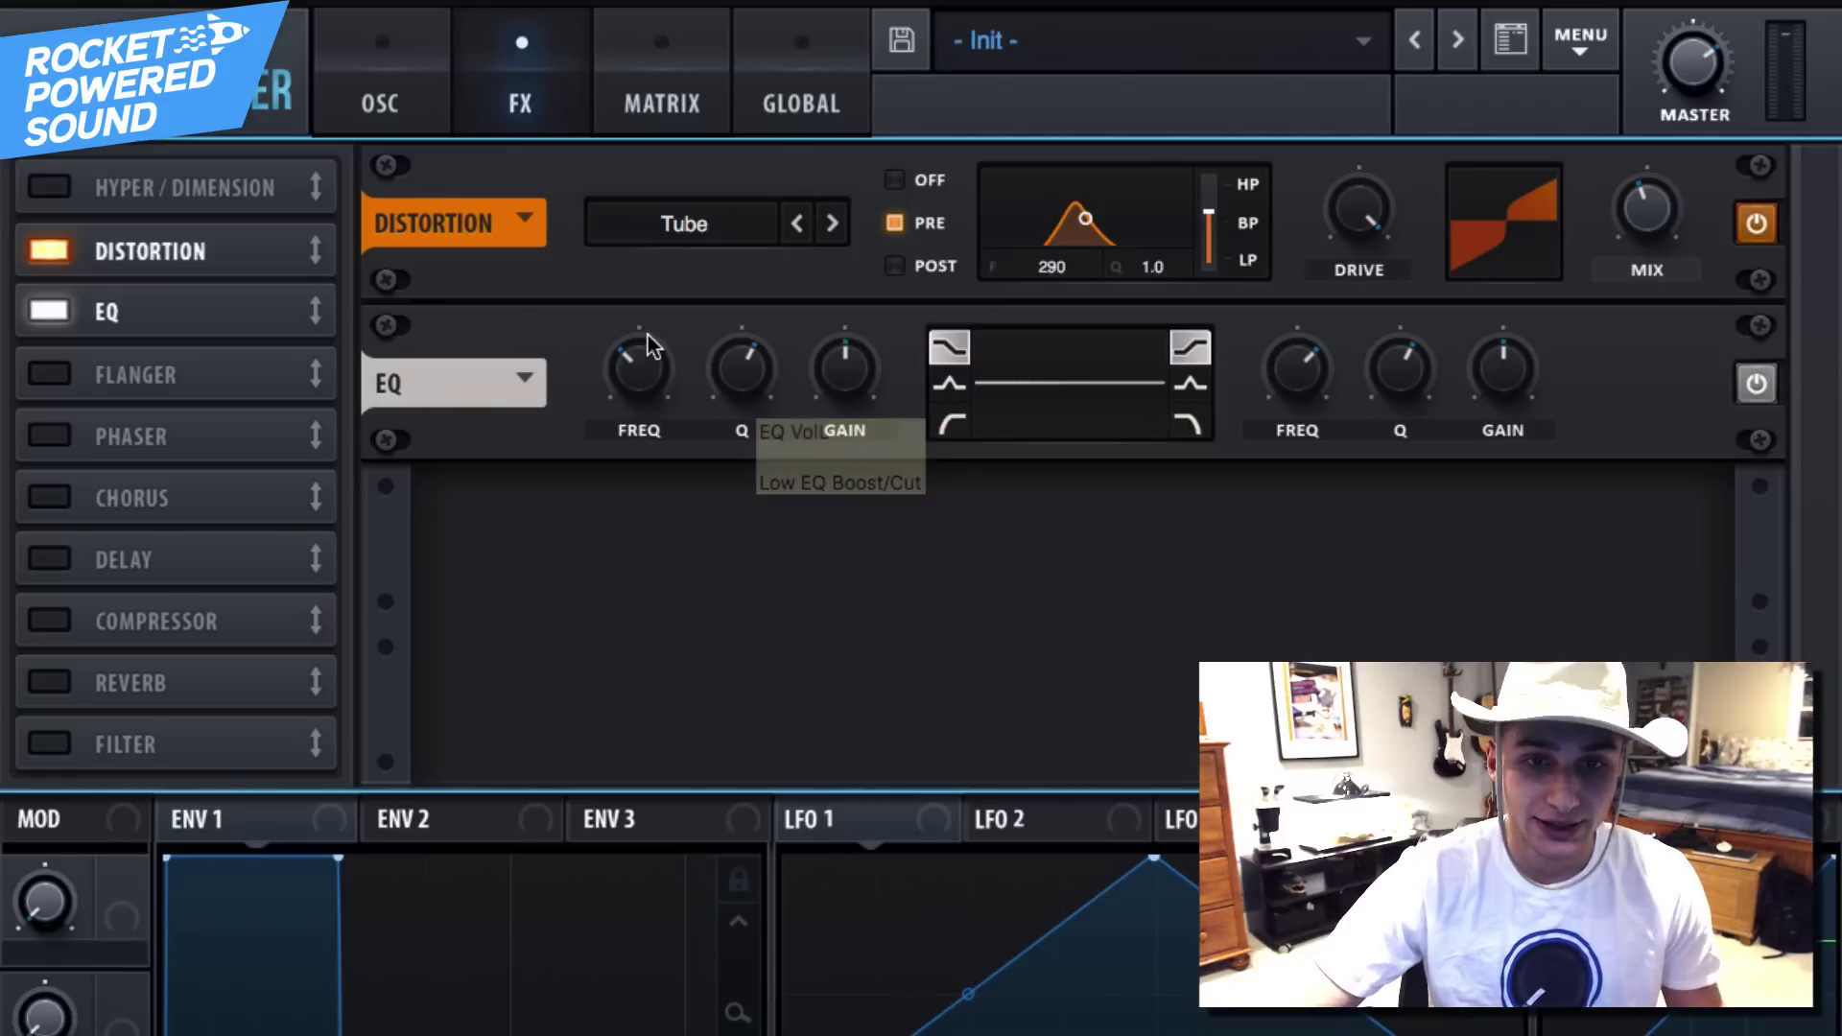
{"action": "mouse_move", "coordinate": [662, 321]}
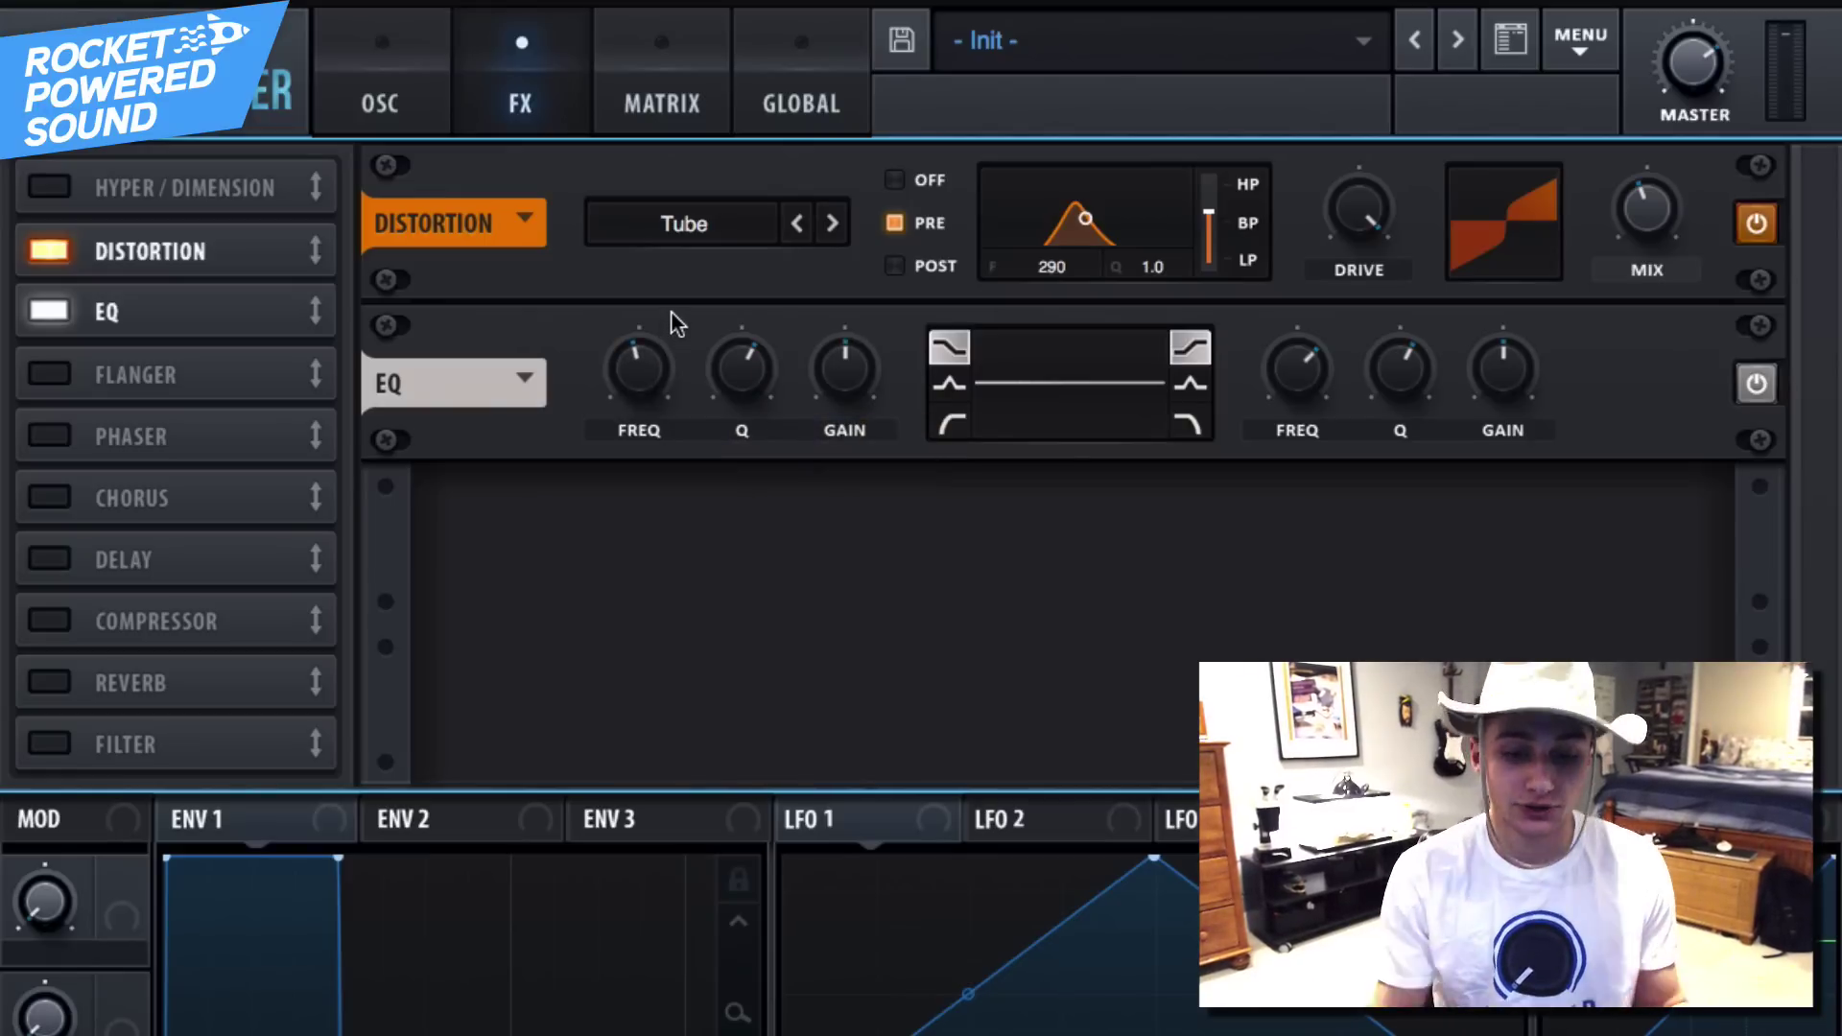
{"action": "left_click", "coordinate": [951, 423]}
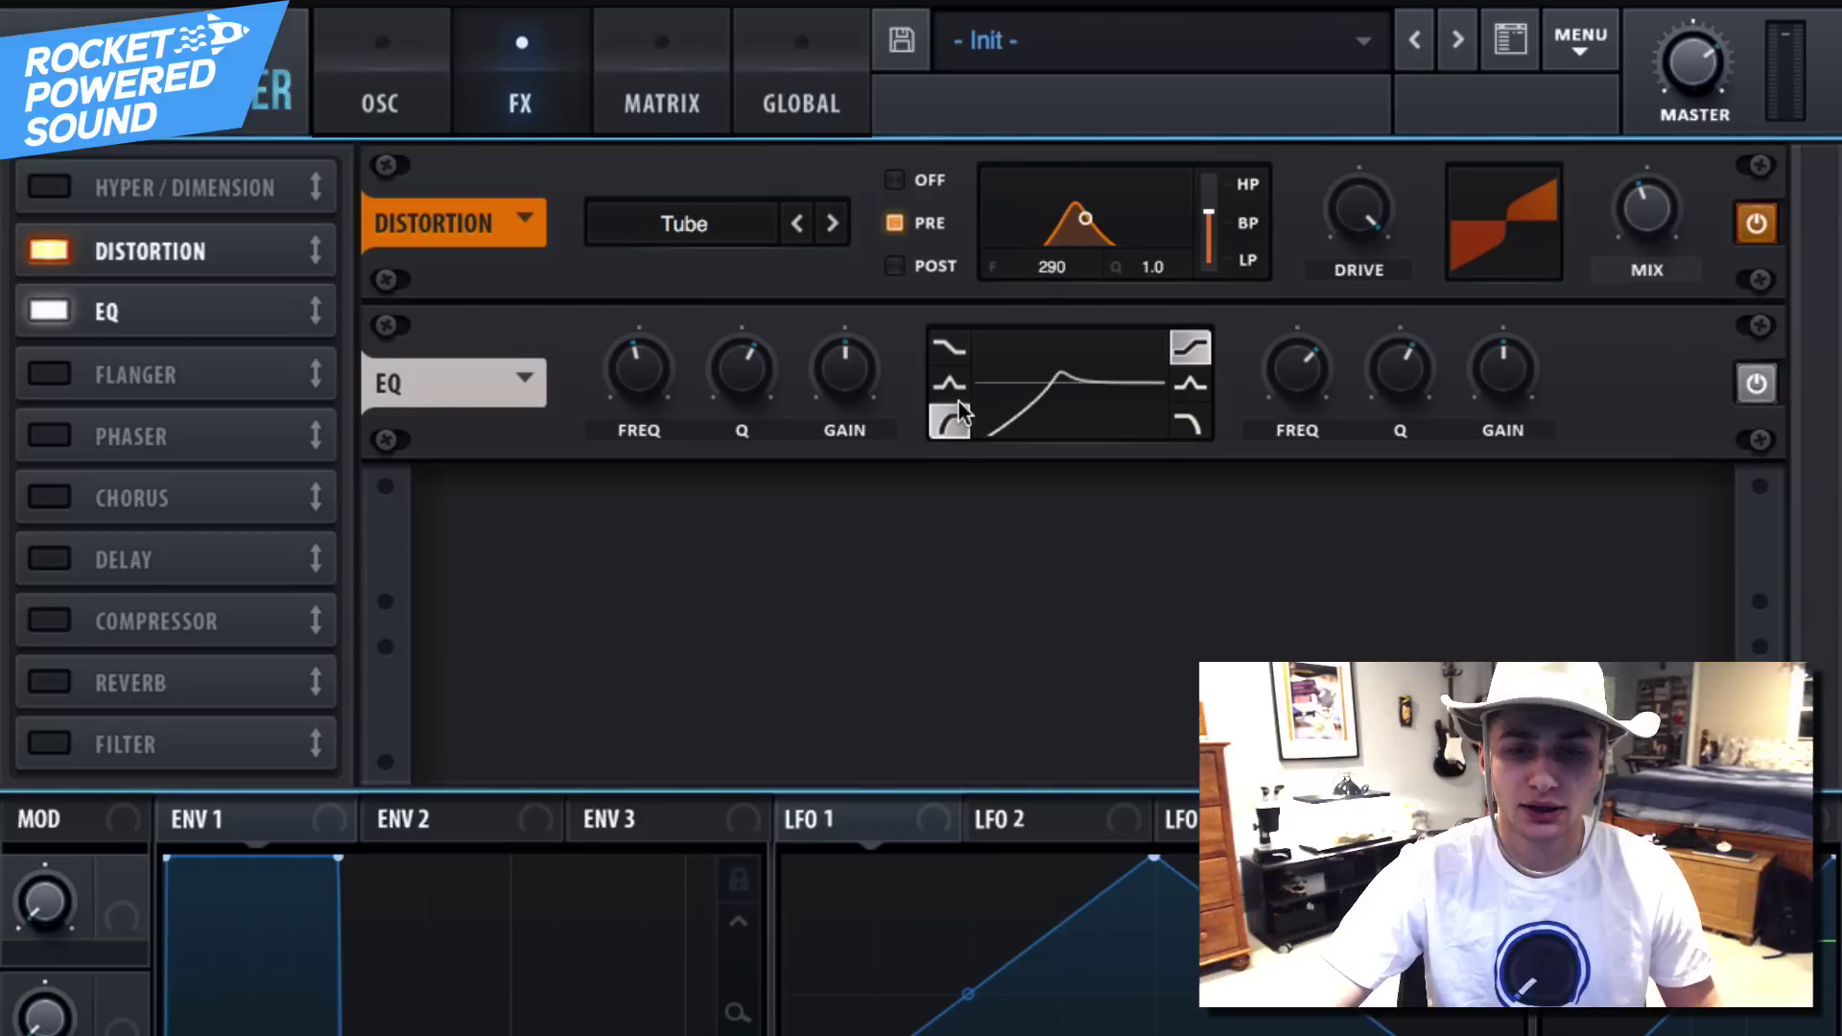
{"action": "left_click", "coordinate": [1189, 425]}
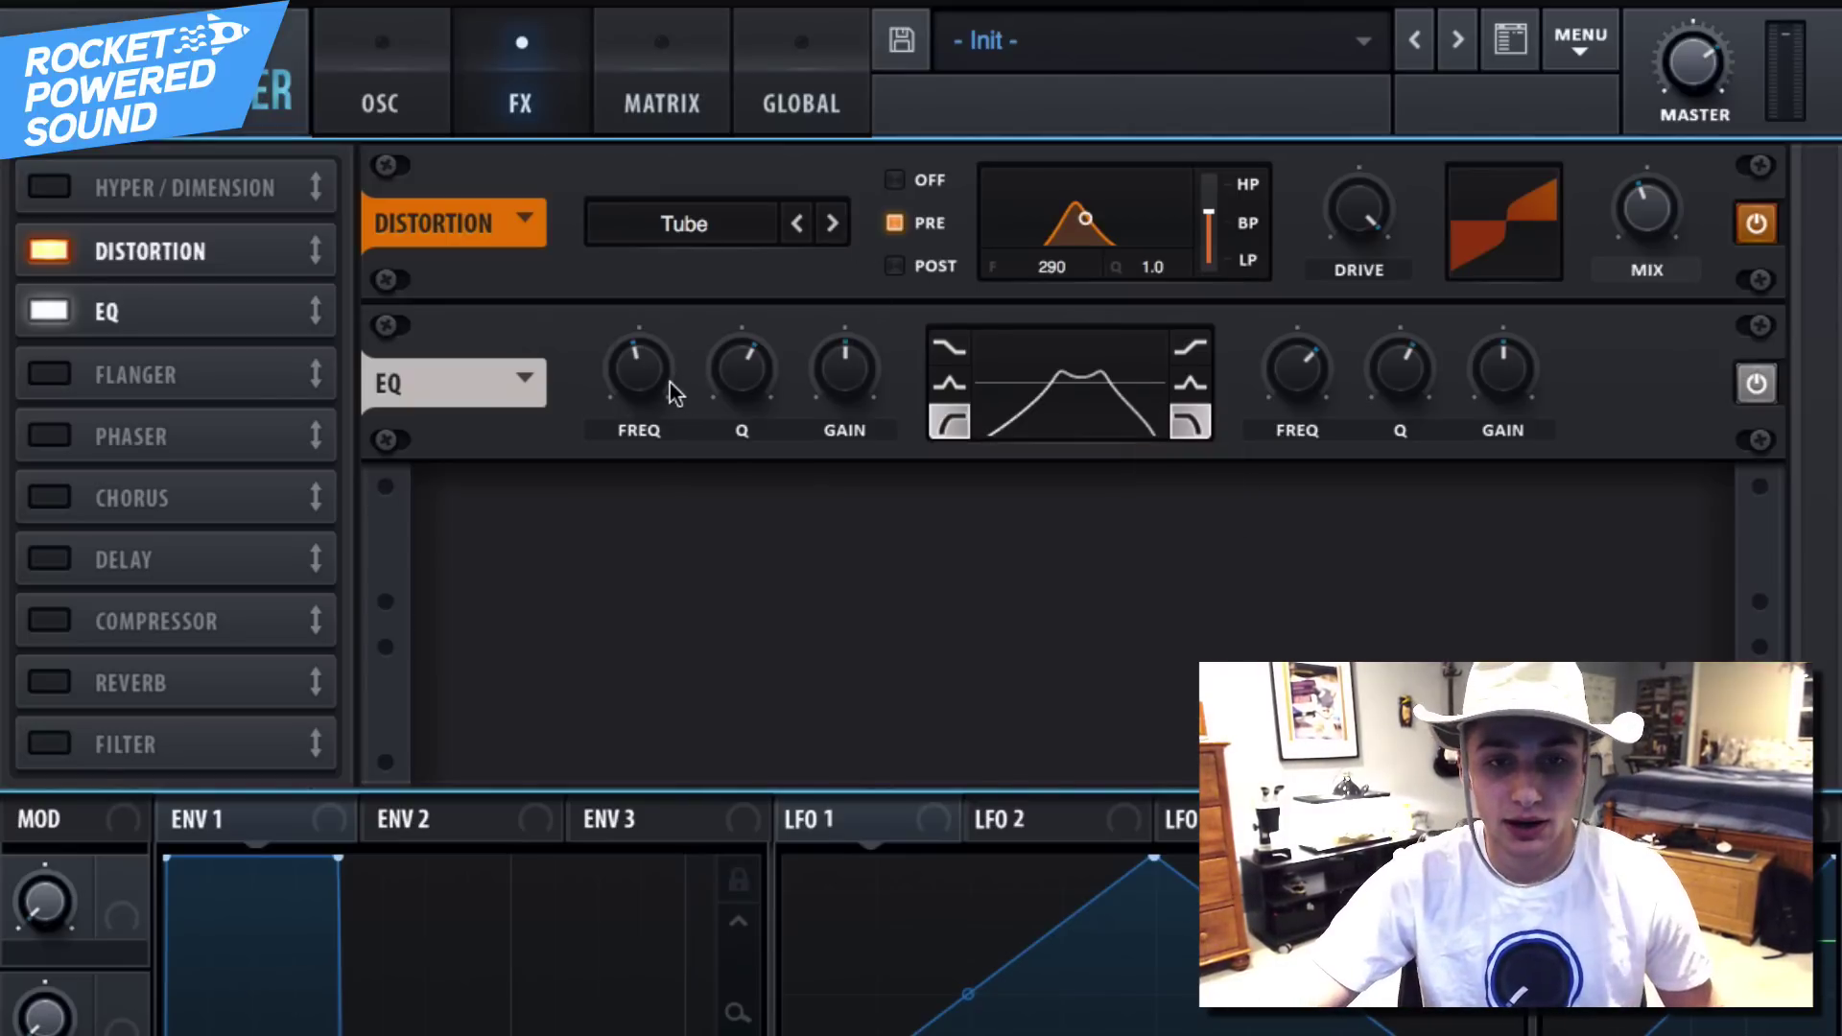
{"action": "mouse_move", "coordinate": [670, 383]}
{"action": "left_mouse_down"}
{"action": "mouse_move", "coordinate": [636, 400]}
{"action": "mouse_move", "coordinate": [672, 356]}
{"action": "left_mouse_up"}
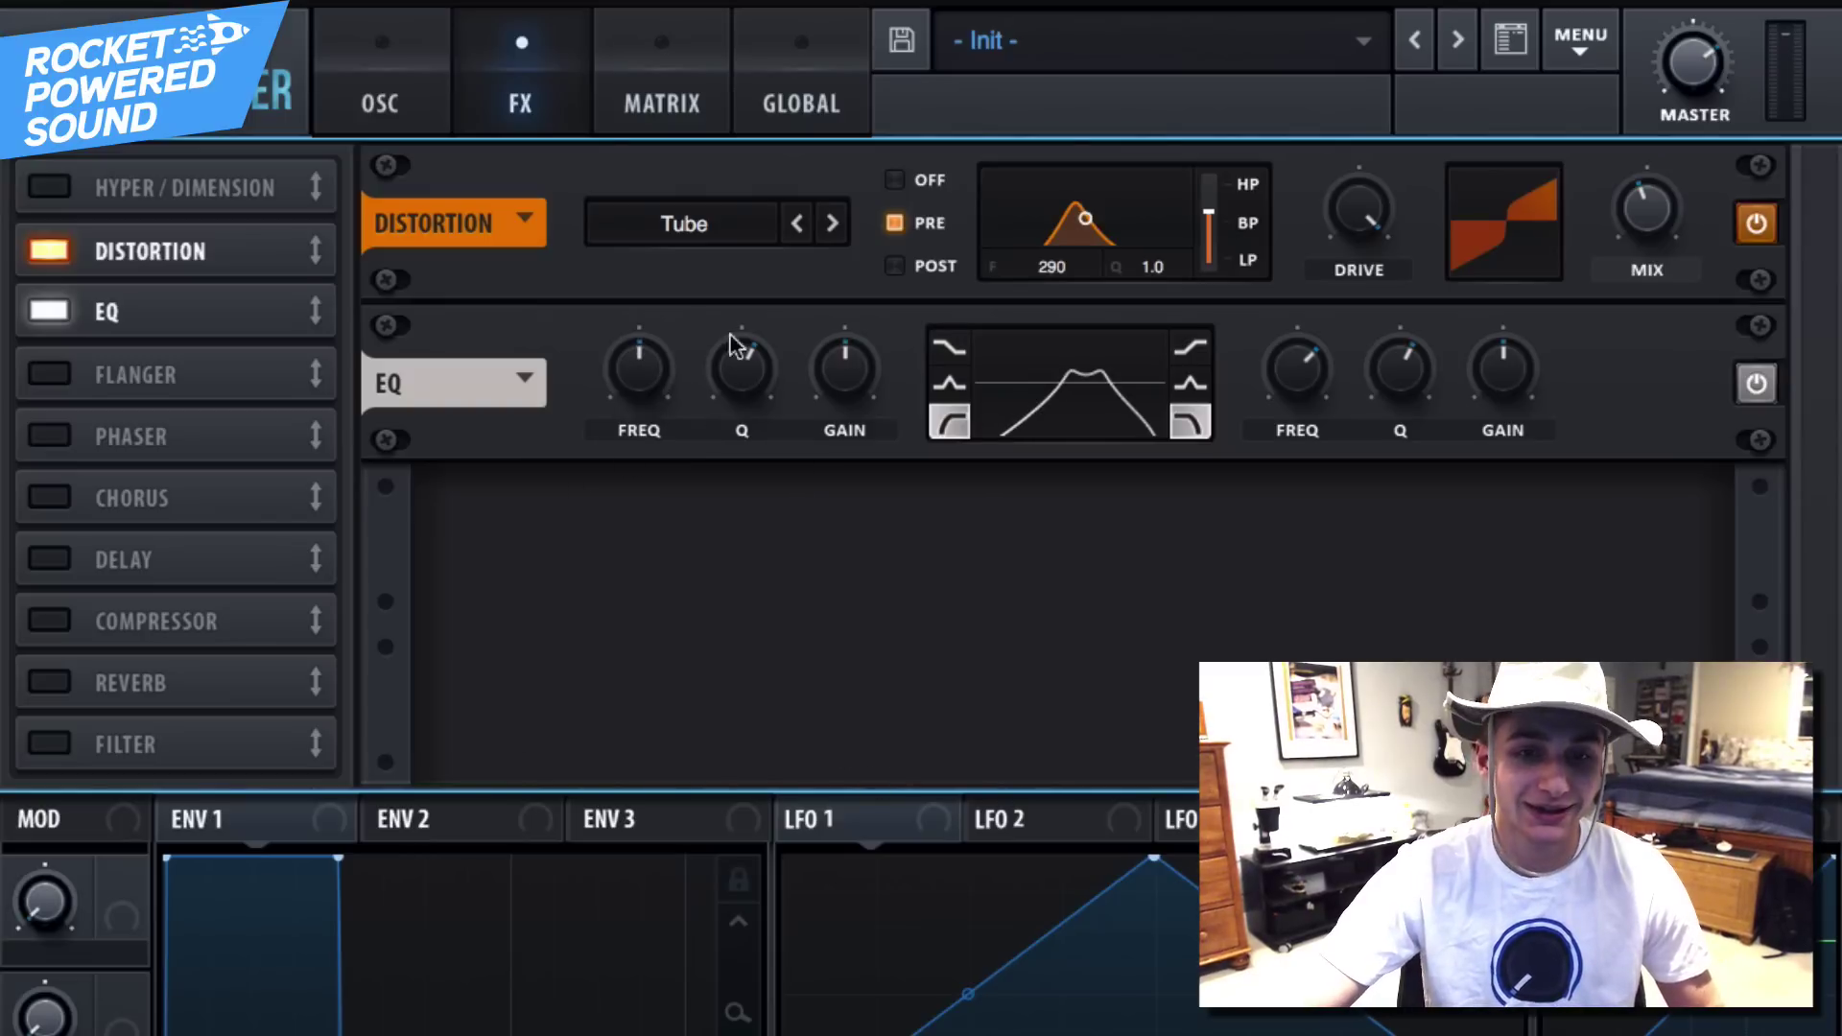
Assign Macro 1 to both EQ band frequencies and test its sweep back to 0%
{"action": "left_click_drag", "start_coordinate": [122, 890], "coordinate": [537, 422]}
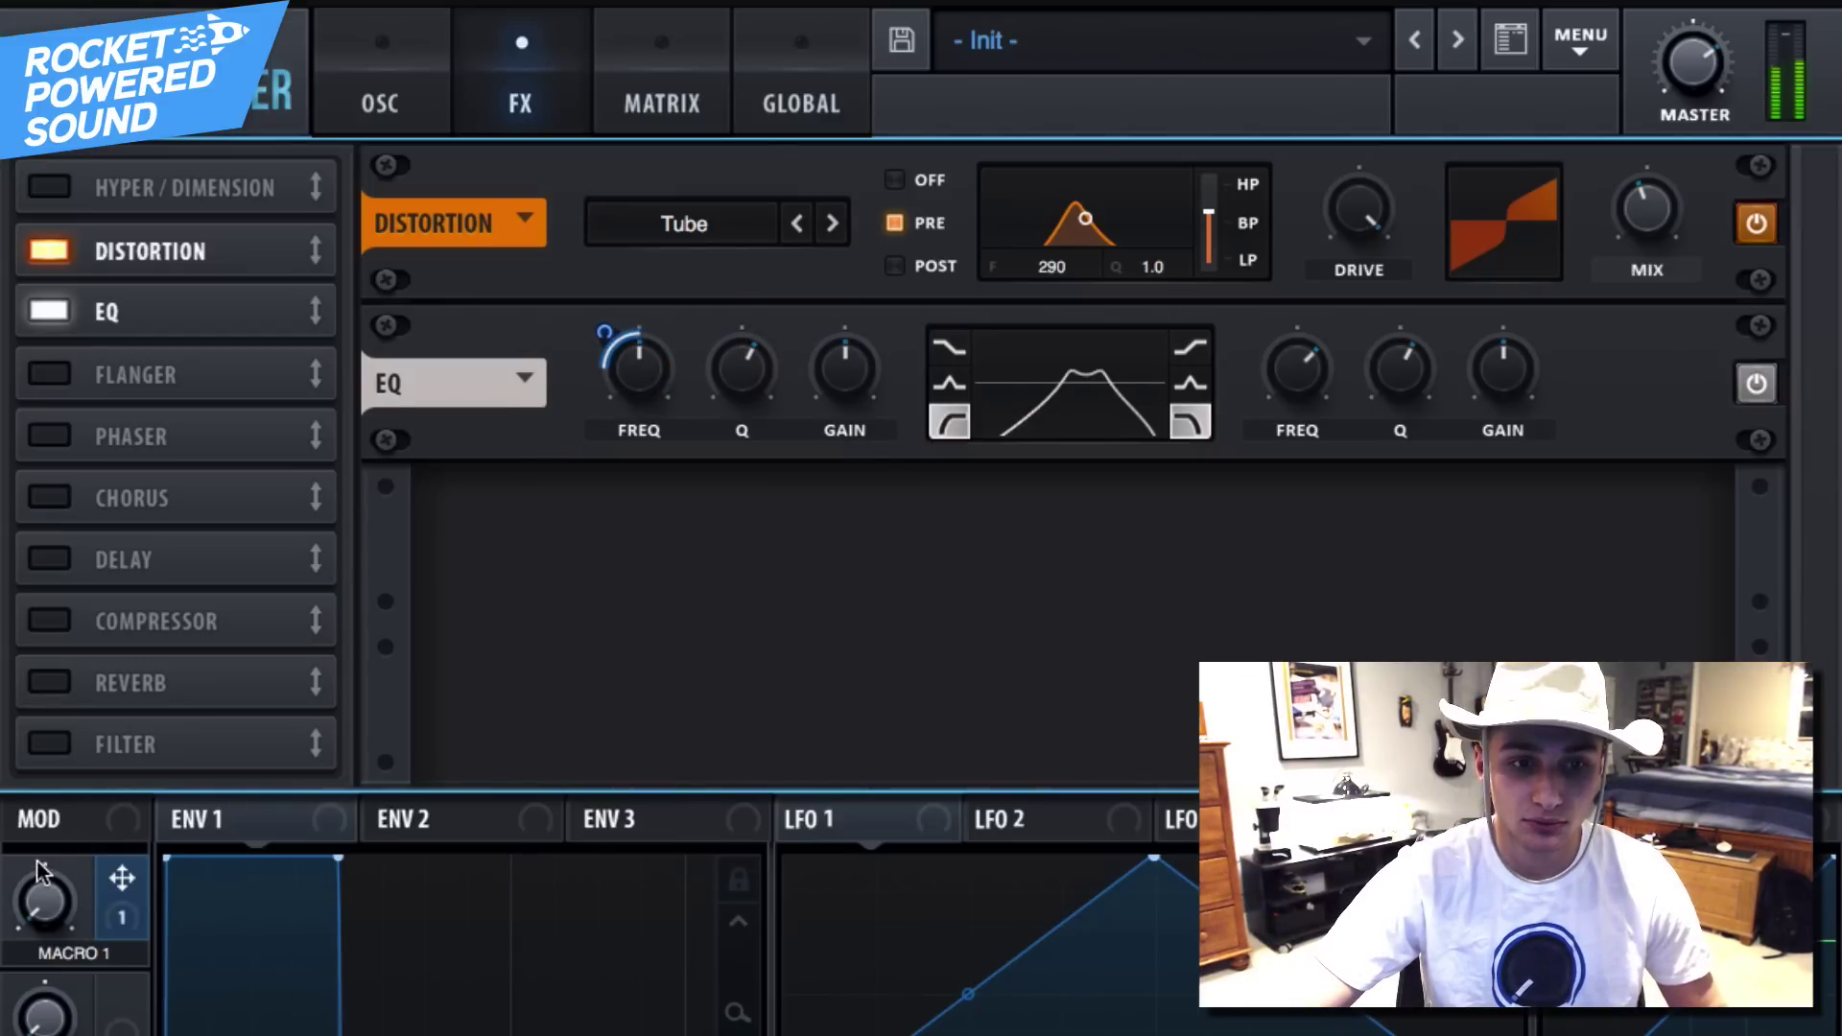
{"action": "left_click_drag", "start_coordinate": [38, 863], "coordinate": [103, 1028]}
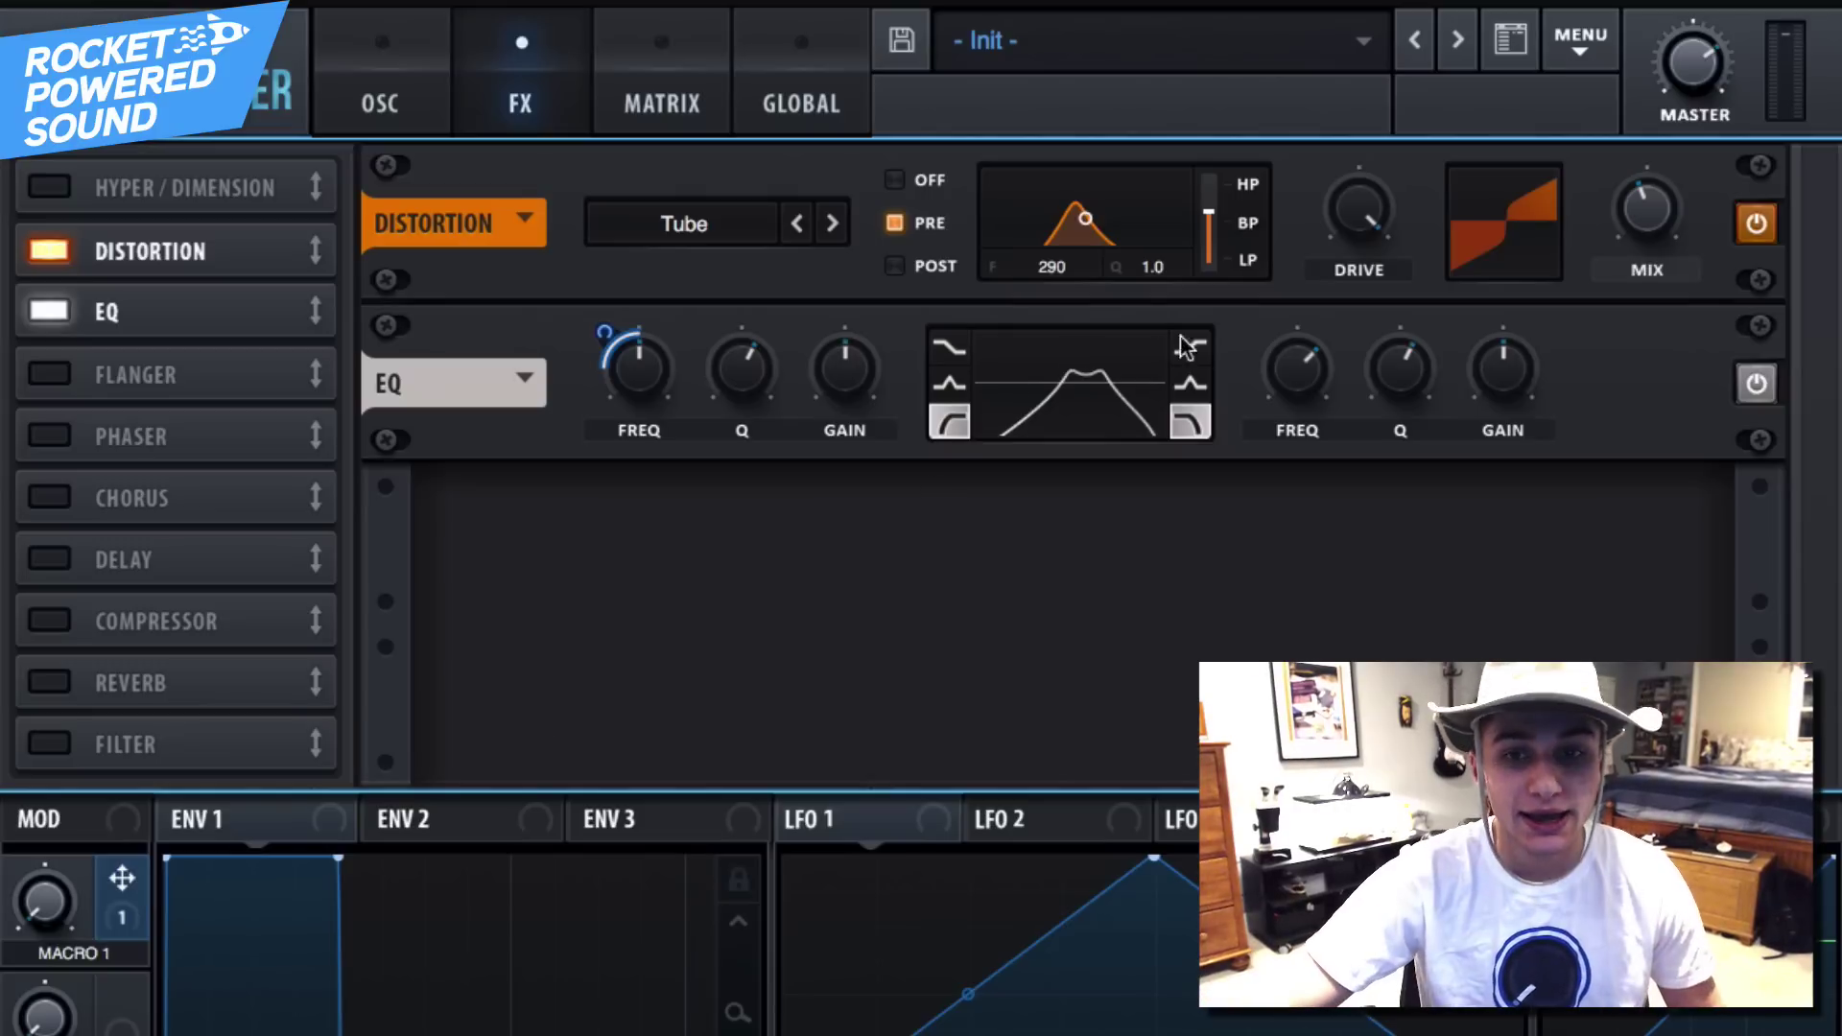
{"action": "left_click_drag", "start_coordinate": [122, 879], "coordinate": [1180, 475]}
{"action": "left_click_drag", "start_coordinate": [43, 902], "coordinate": [53, 971]}
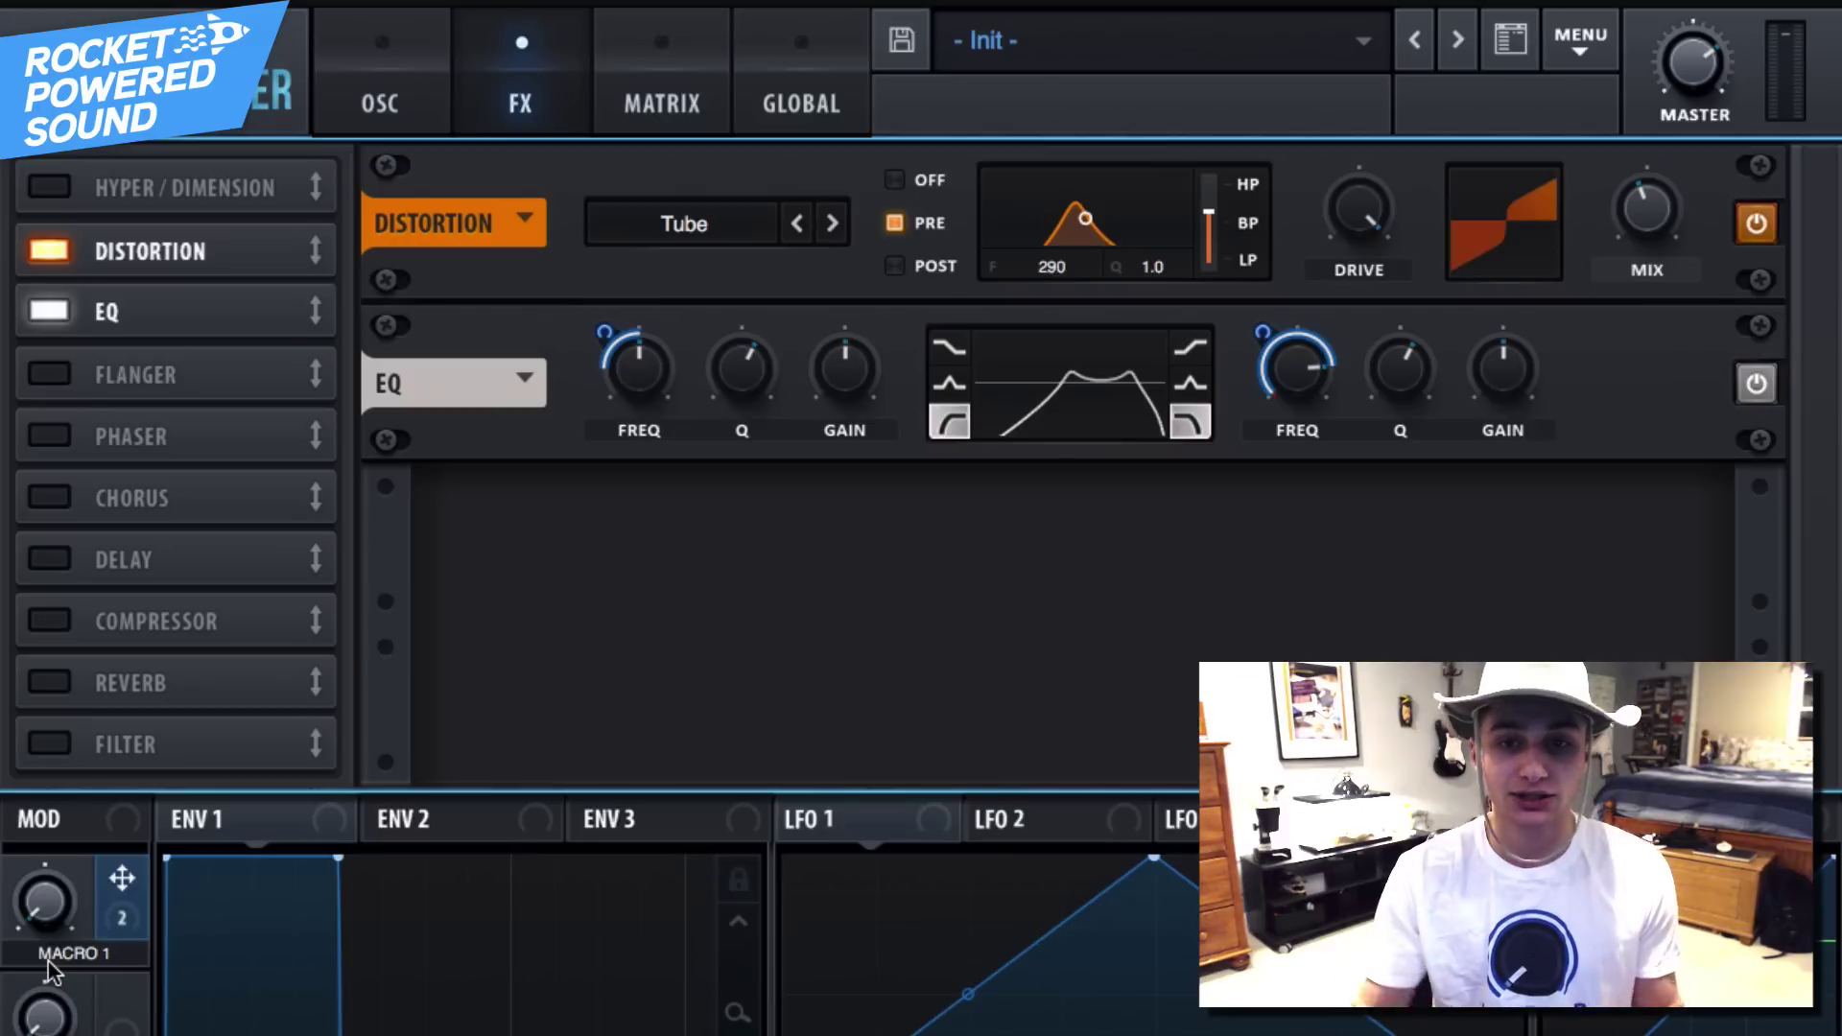
Lower the EQ bands' Q, high band to about 38%, auditioning the Macro 1 sweep
{"action": "mouse_move", "coordinate": [60, 954]}
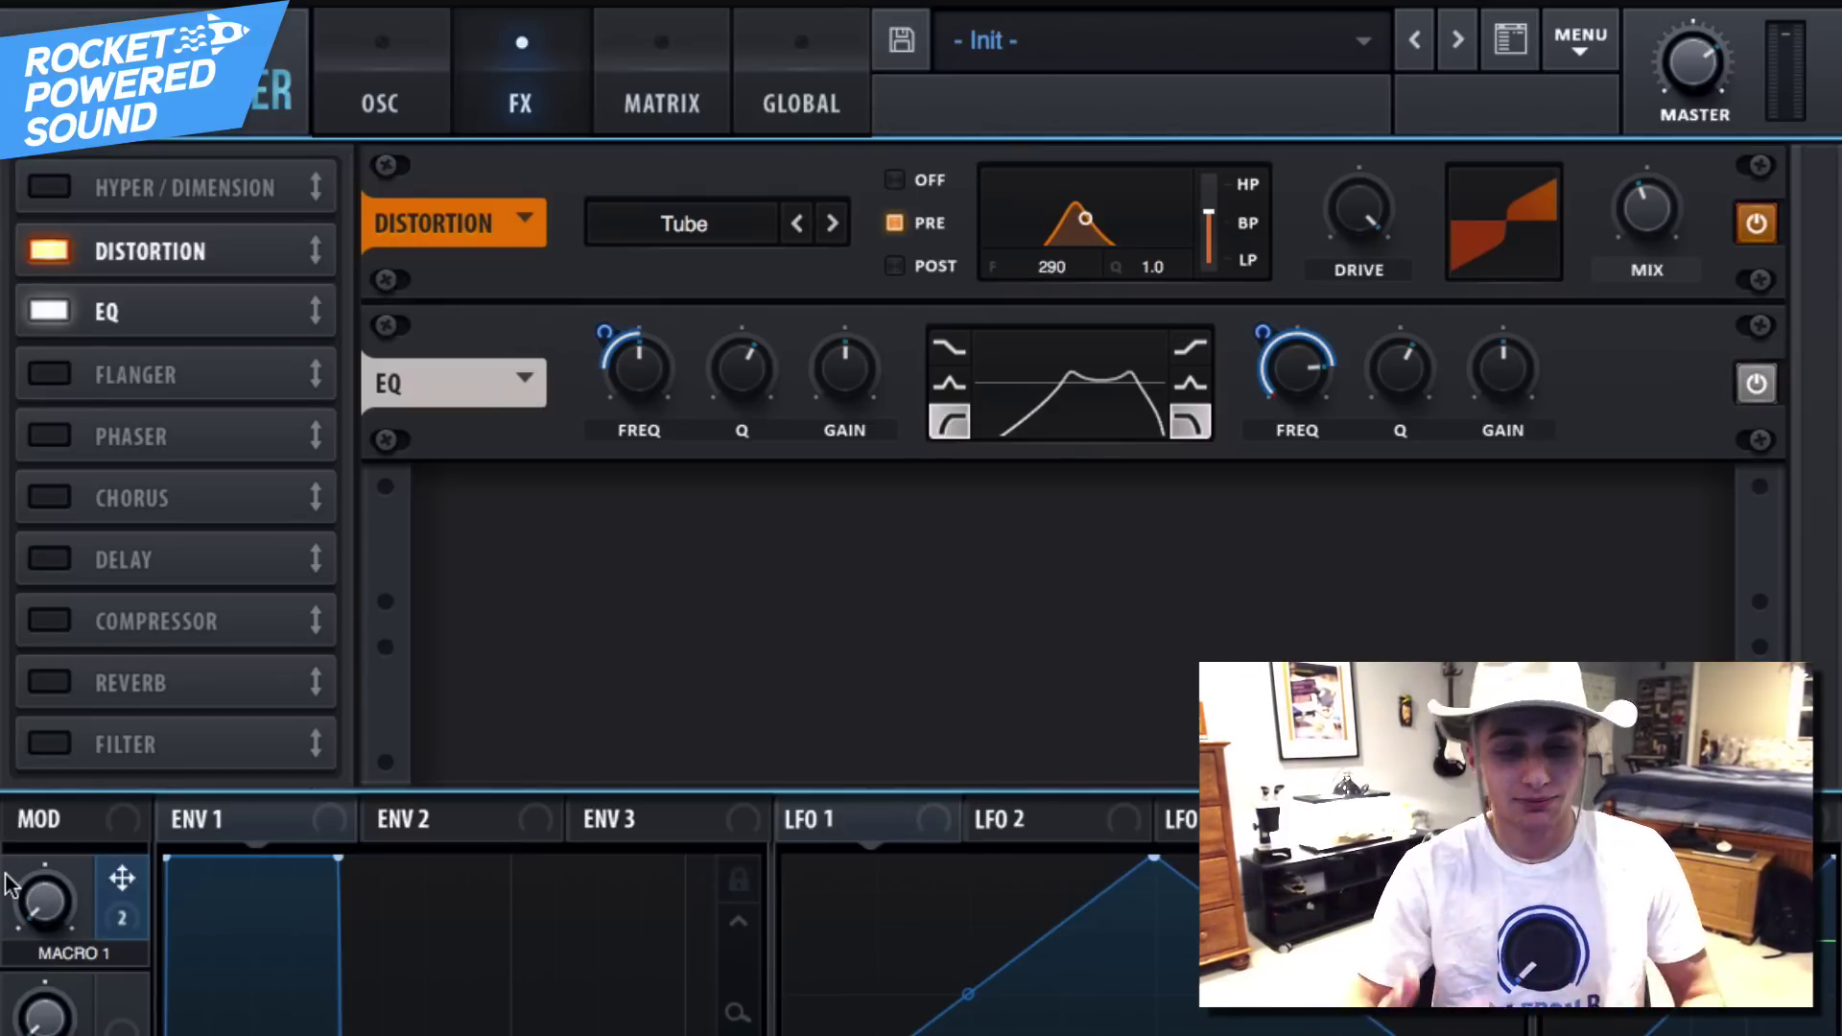
{"action": "mouse_move", "coordinate": [53, 929]}
{"action": "left_mouse_down"}
{"action": "mouse_move", "coordinate": [53, 844]}
{"action": "mouse_move", "coordinate": [53, 928]}
{"action": "left_mouse_up"}
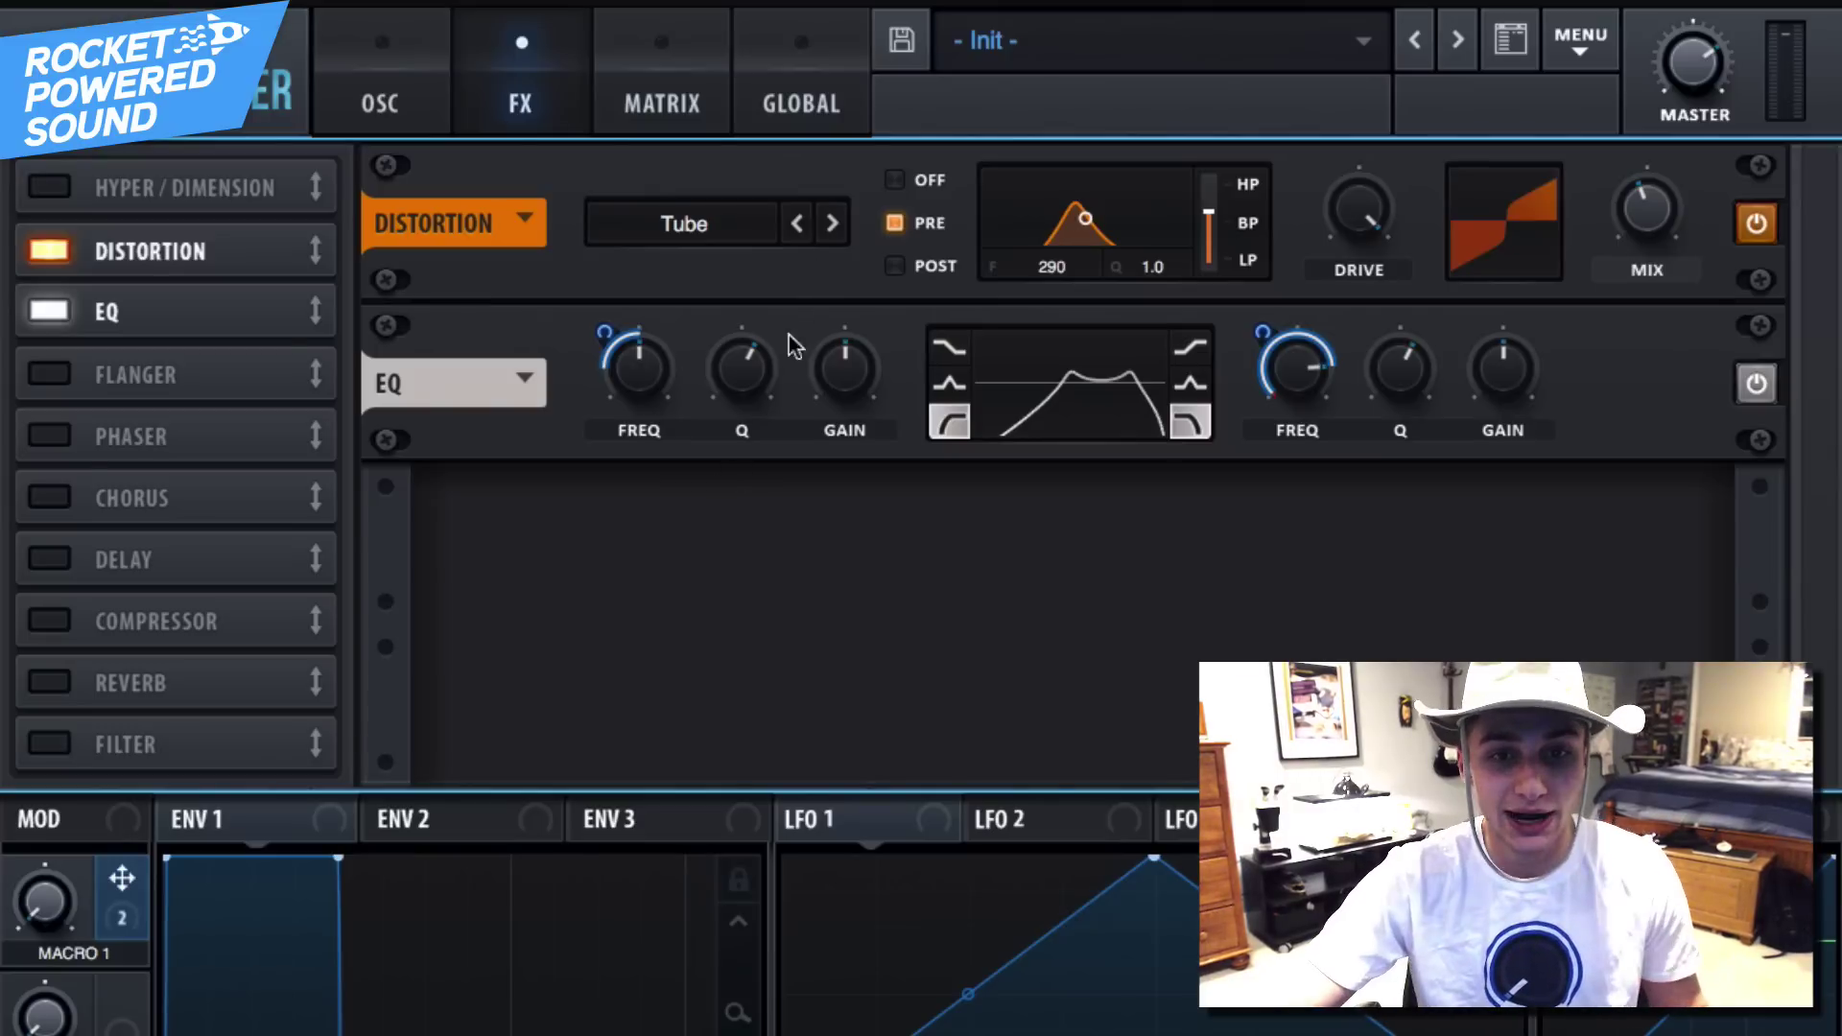
{"action": "mouse_move", "coordinate": [747, 378]}
{"action": "left_click_drag", "start_coordinate": [741, 403], "coordinate": [729, 395]}
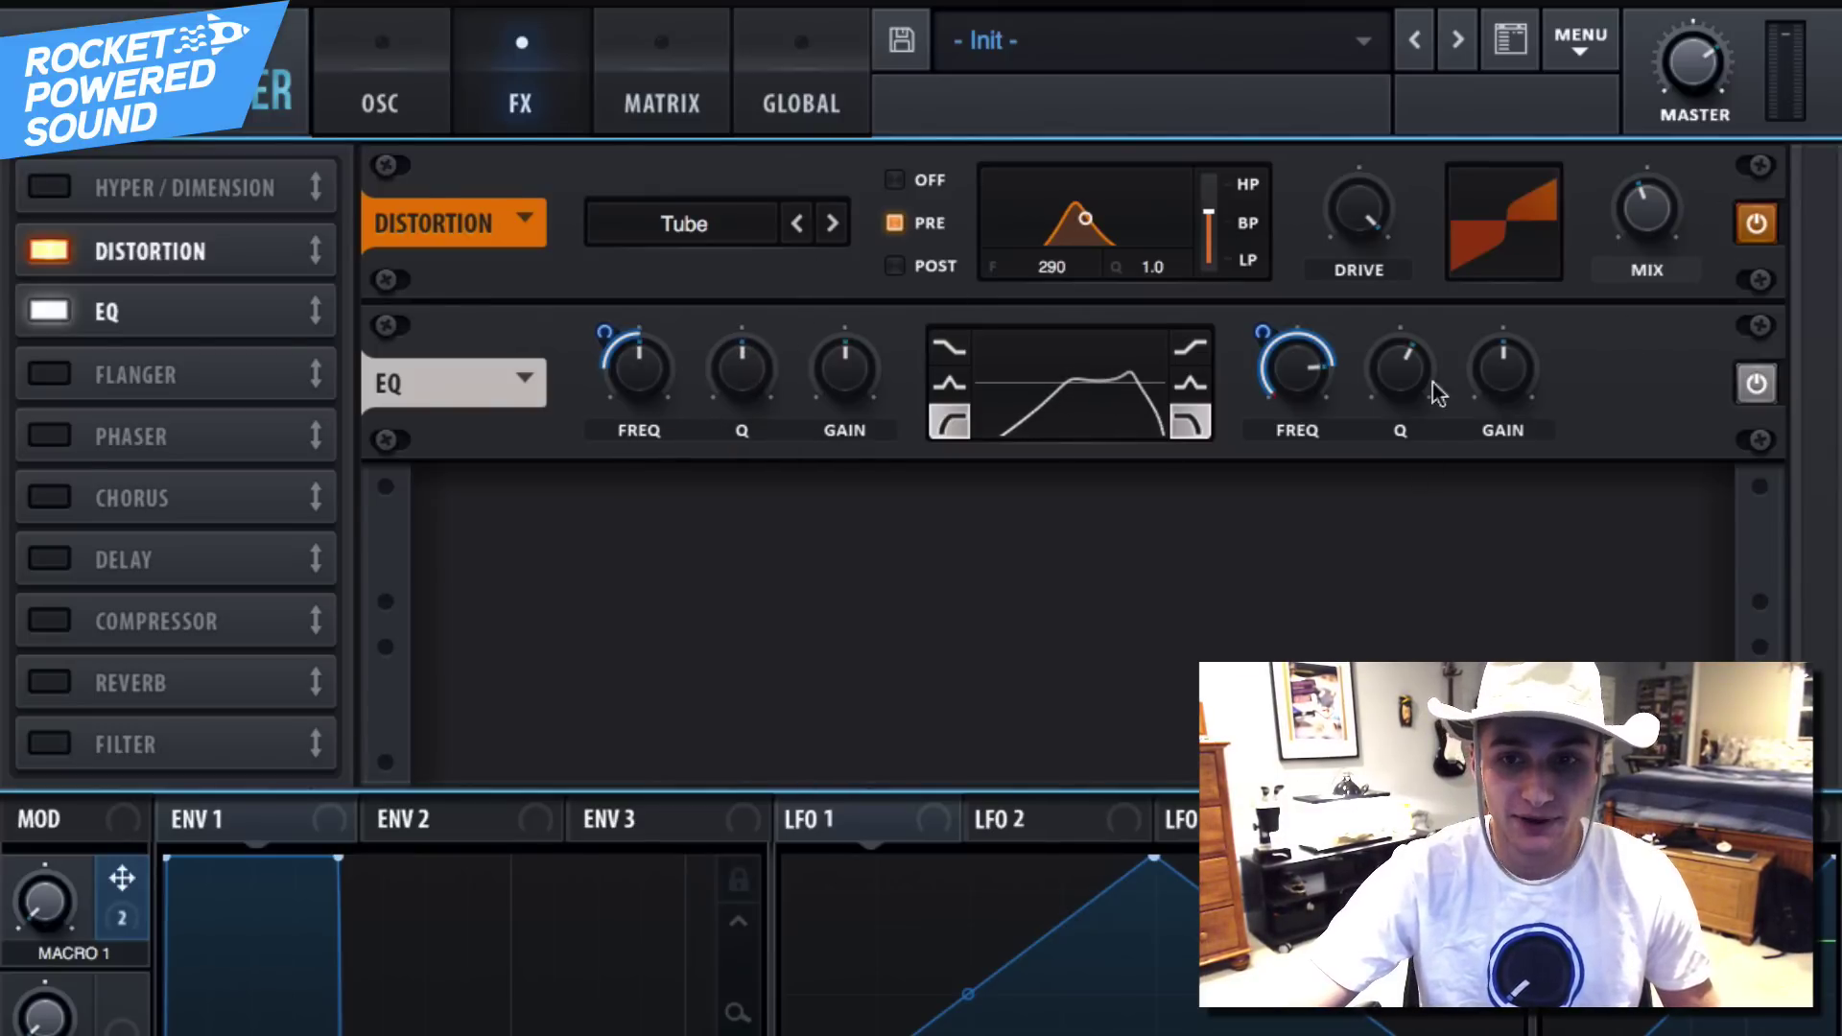
{"action": "left_click_drag", "start_coordinate": [1411, 375], "coordinate": [1384, 383]}
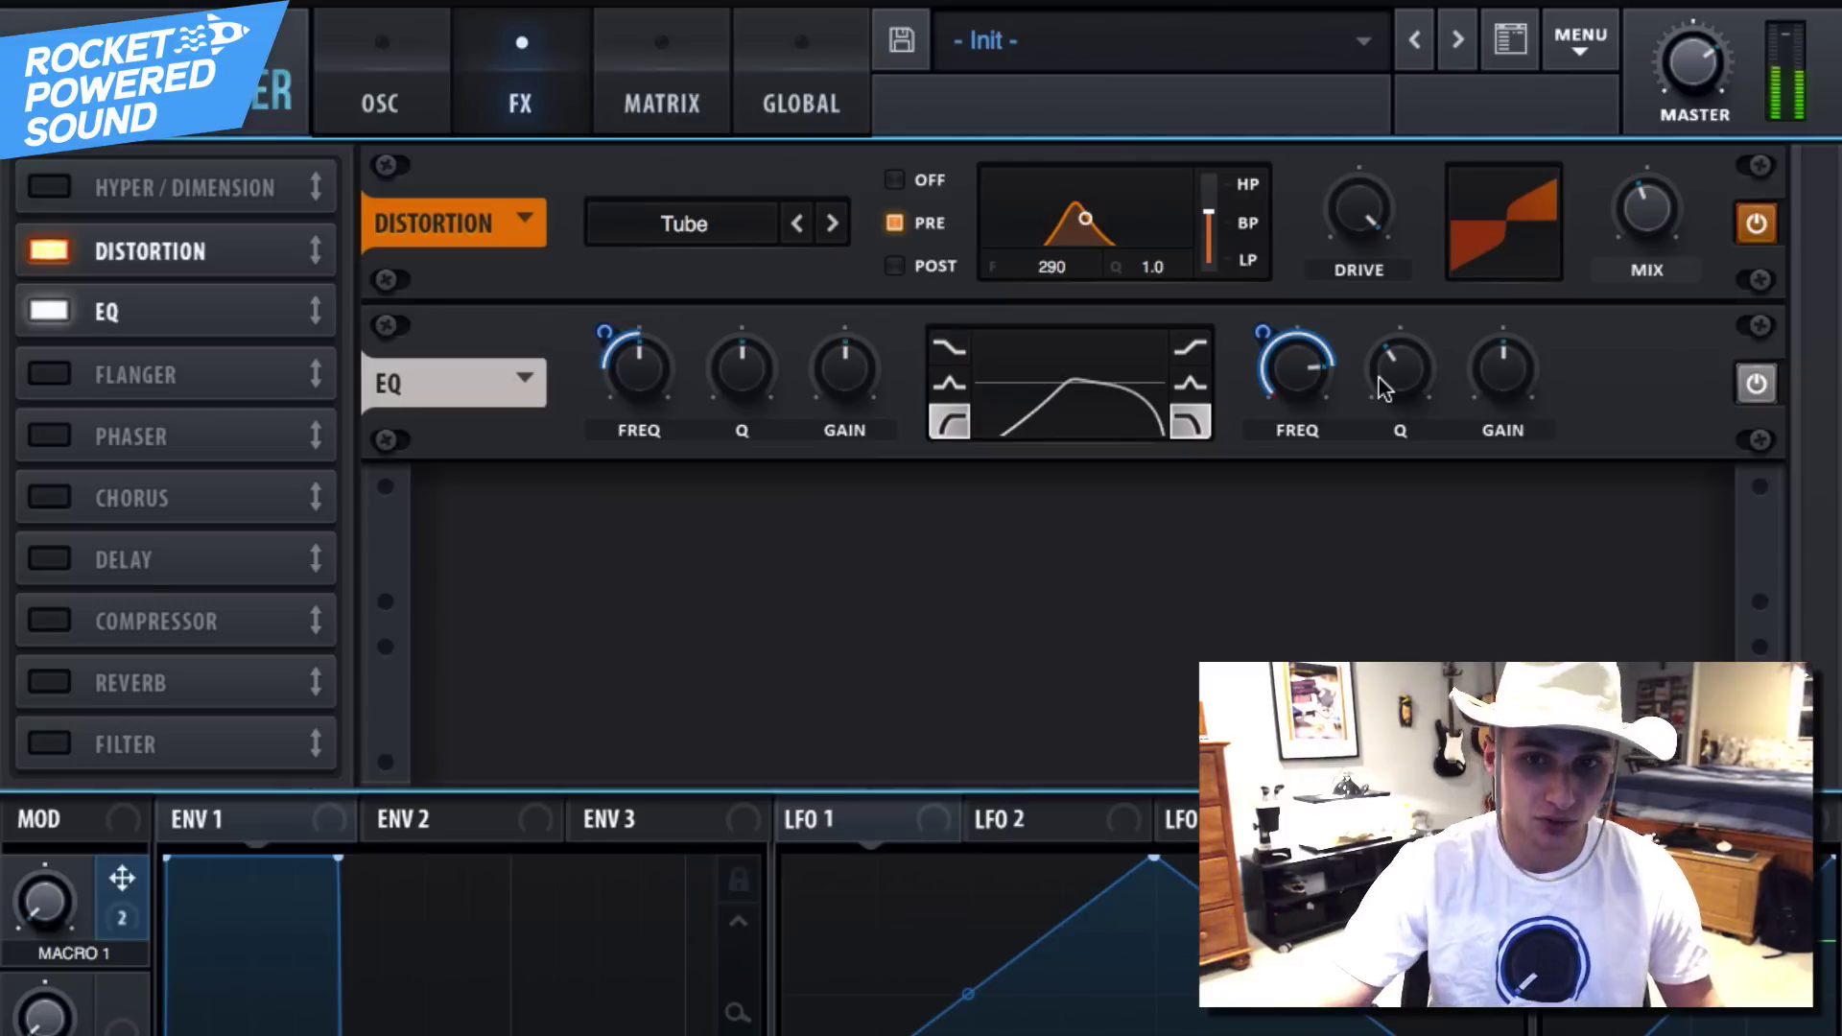
{"action": "left_click_drag", "start_coordinate": [45, 907], "coordinate": [5, 959]}
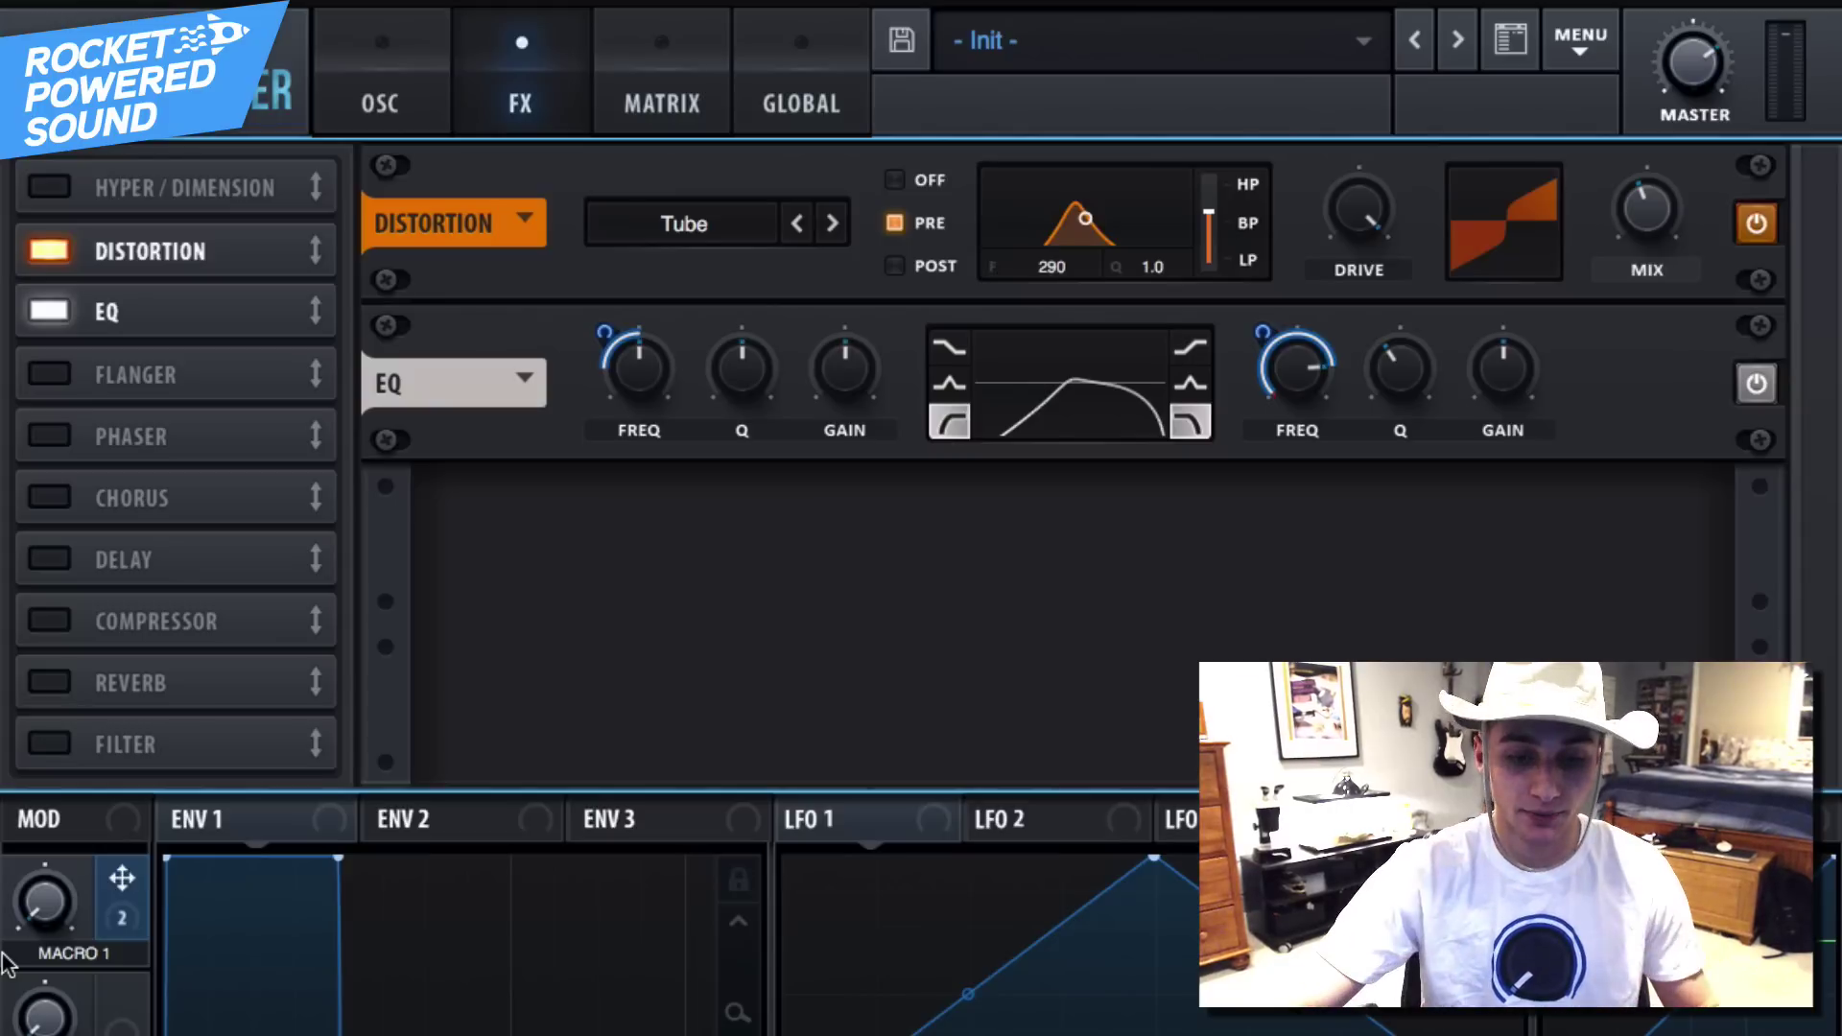
Enable a multiband compressor with 13.1 dB gain and move it right after the EQ
{"action": "left_click", "coordinate": [49, 621]}
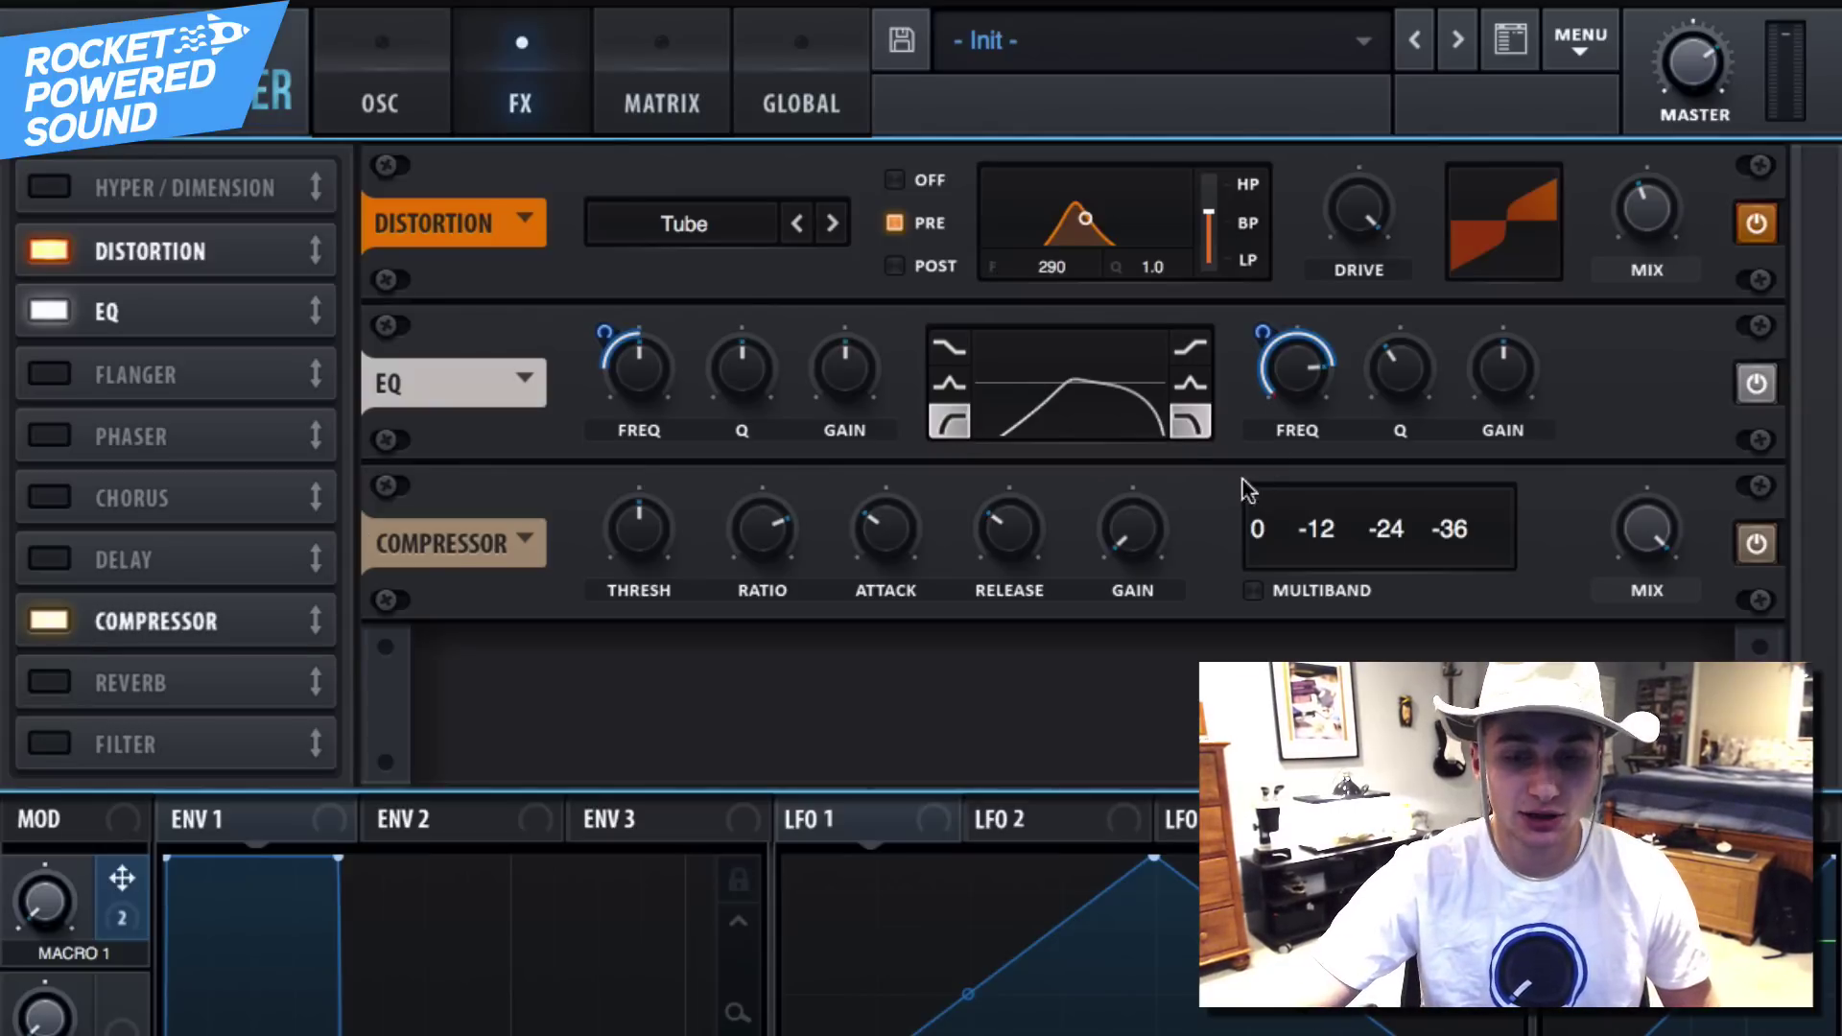
{"action": "left_click", "coordinate": [1249, 592]}
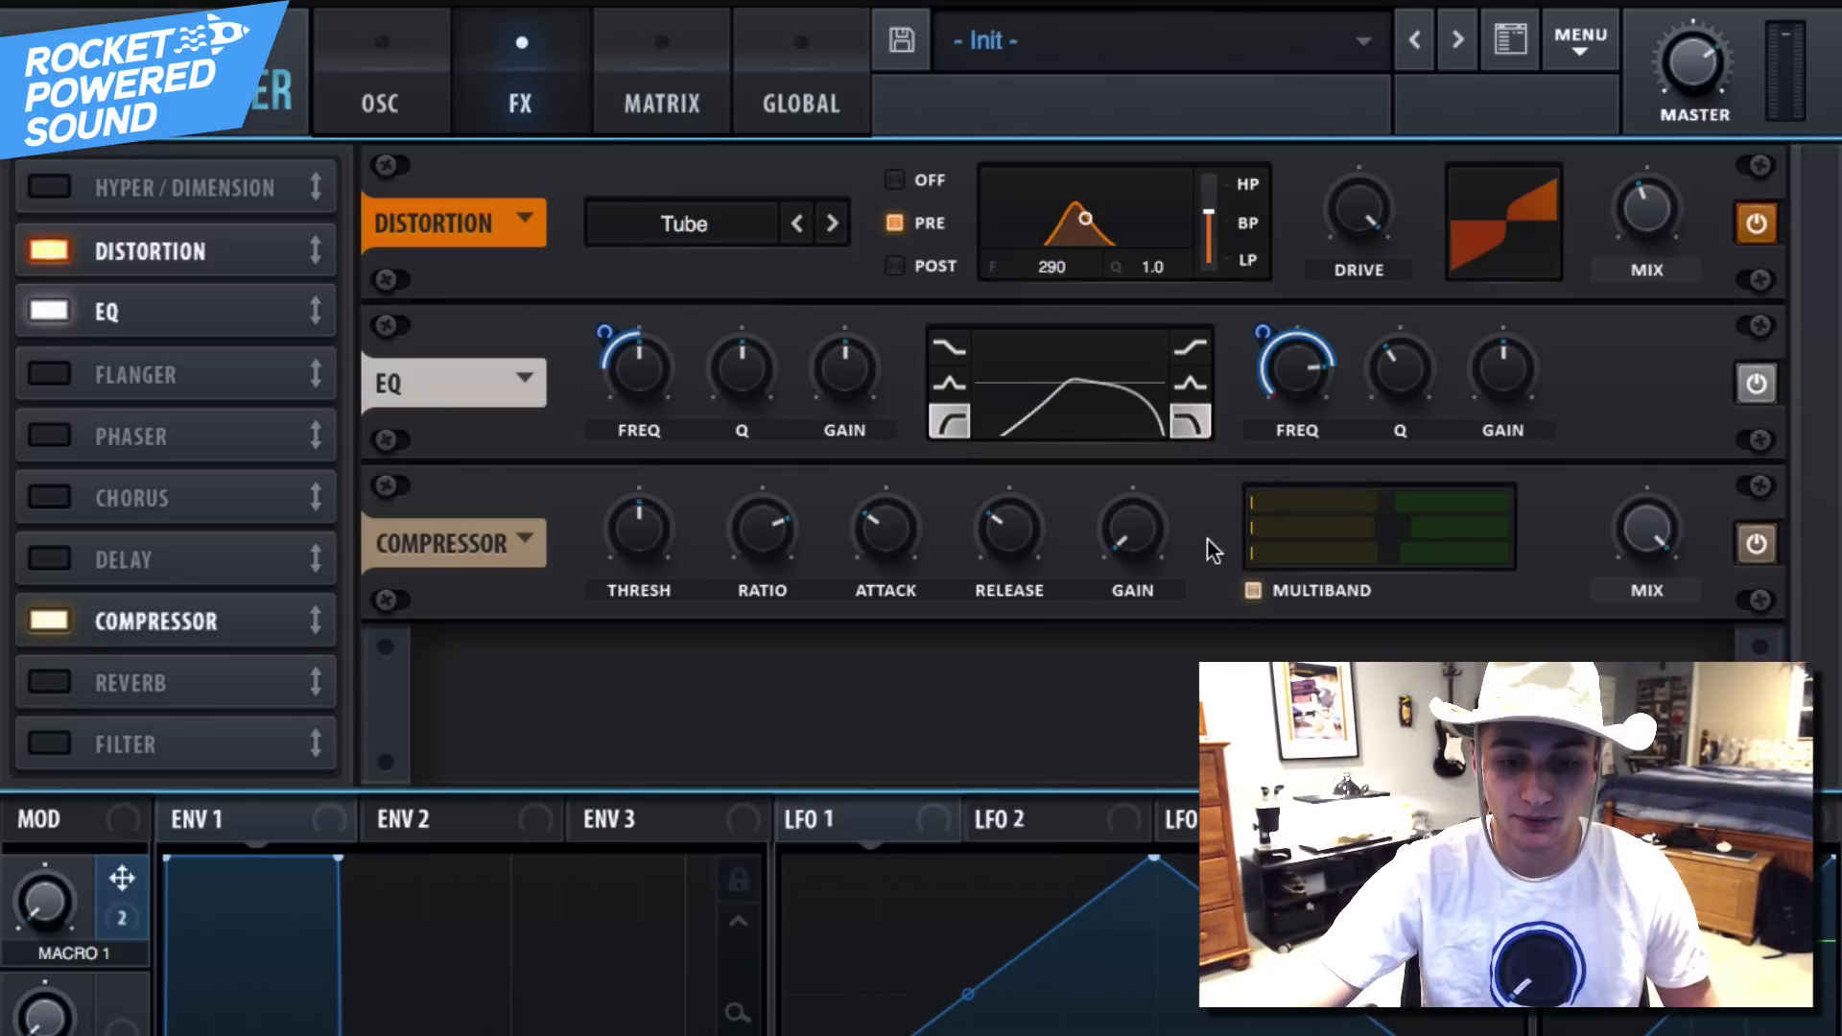
{"action": "left_click_drag", "start_coordinate": [1161, 528], "coordinate": [1169, 446]}
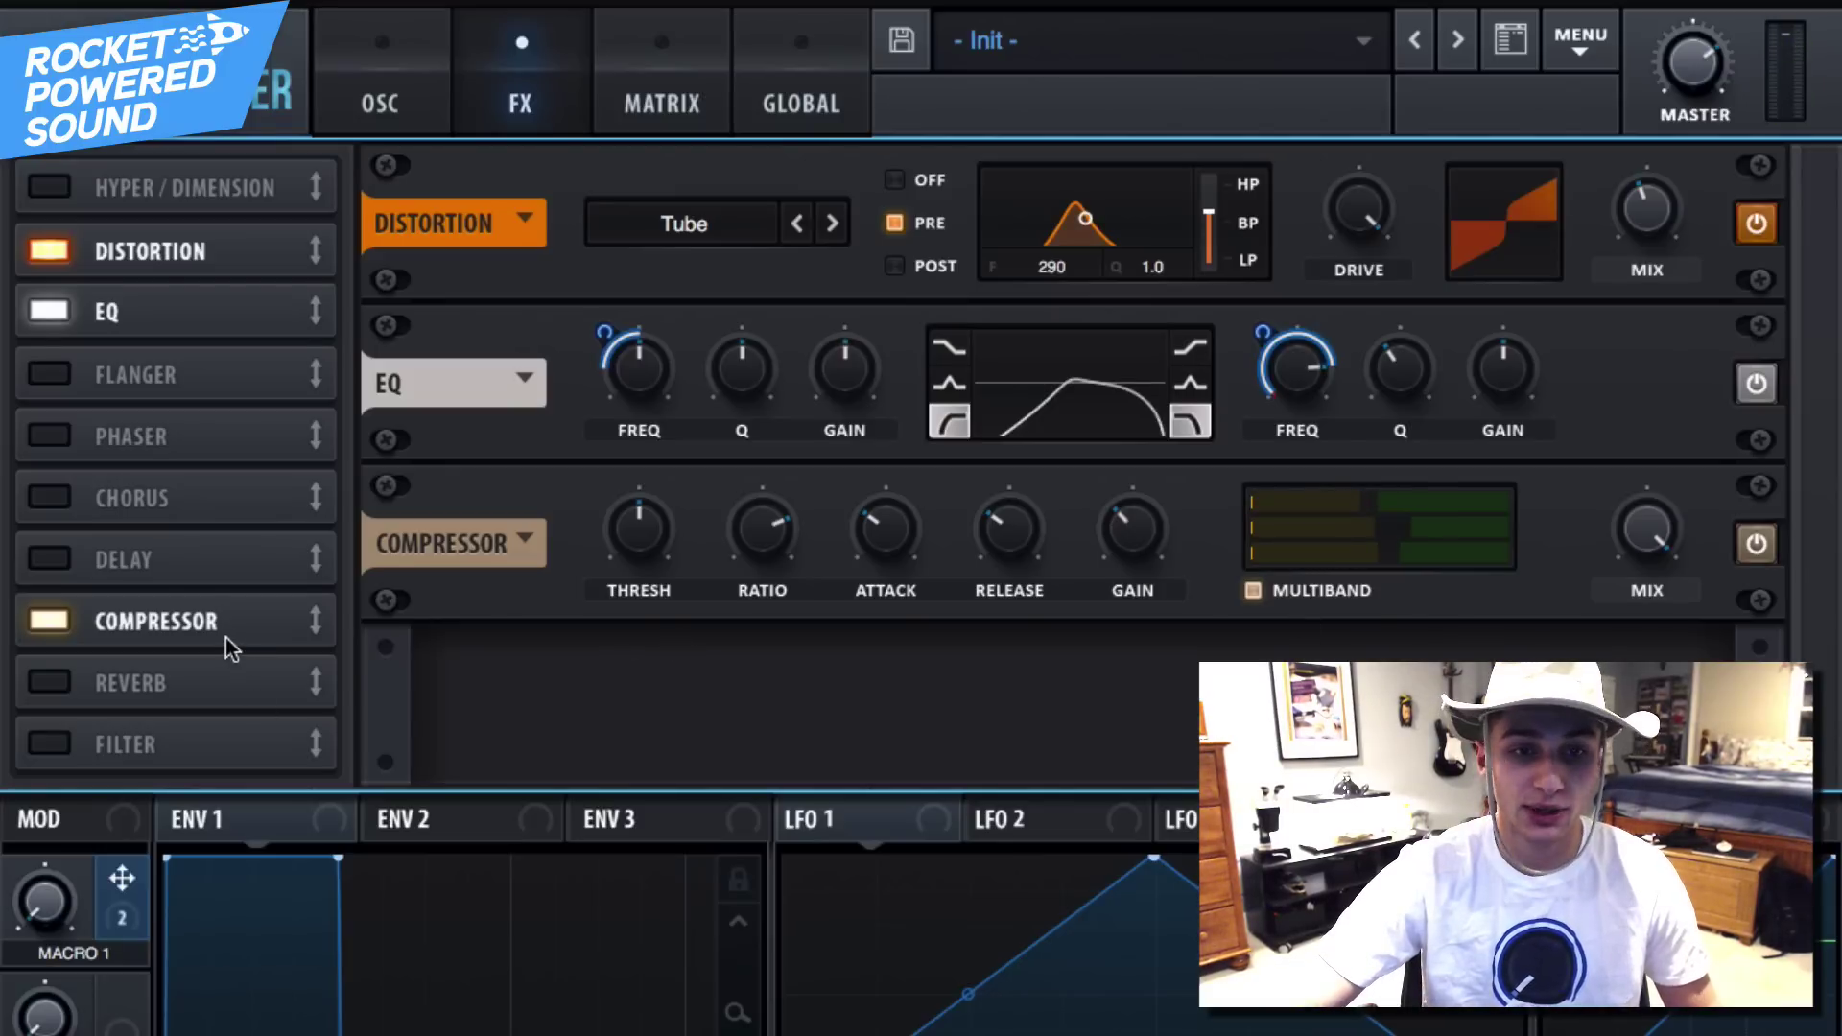
{"action": "left_click_drag", "start_coordinate": [227, 637], "coordinate": [252, 360]}
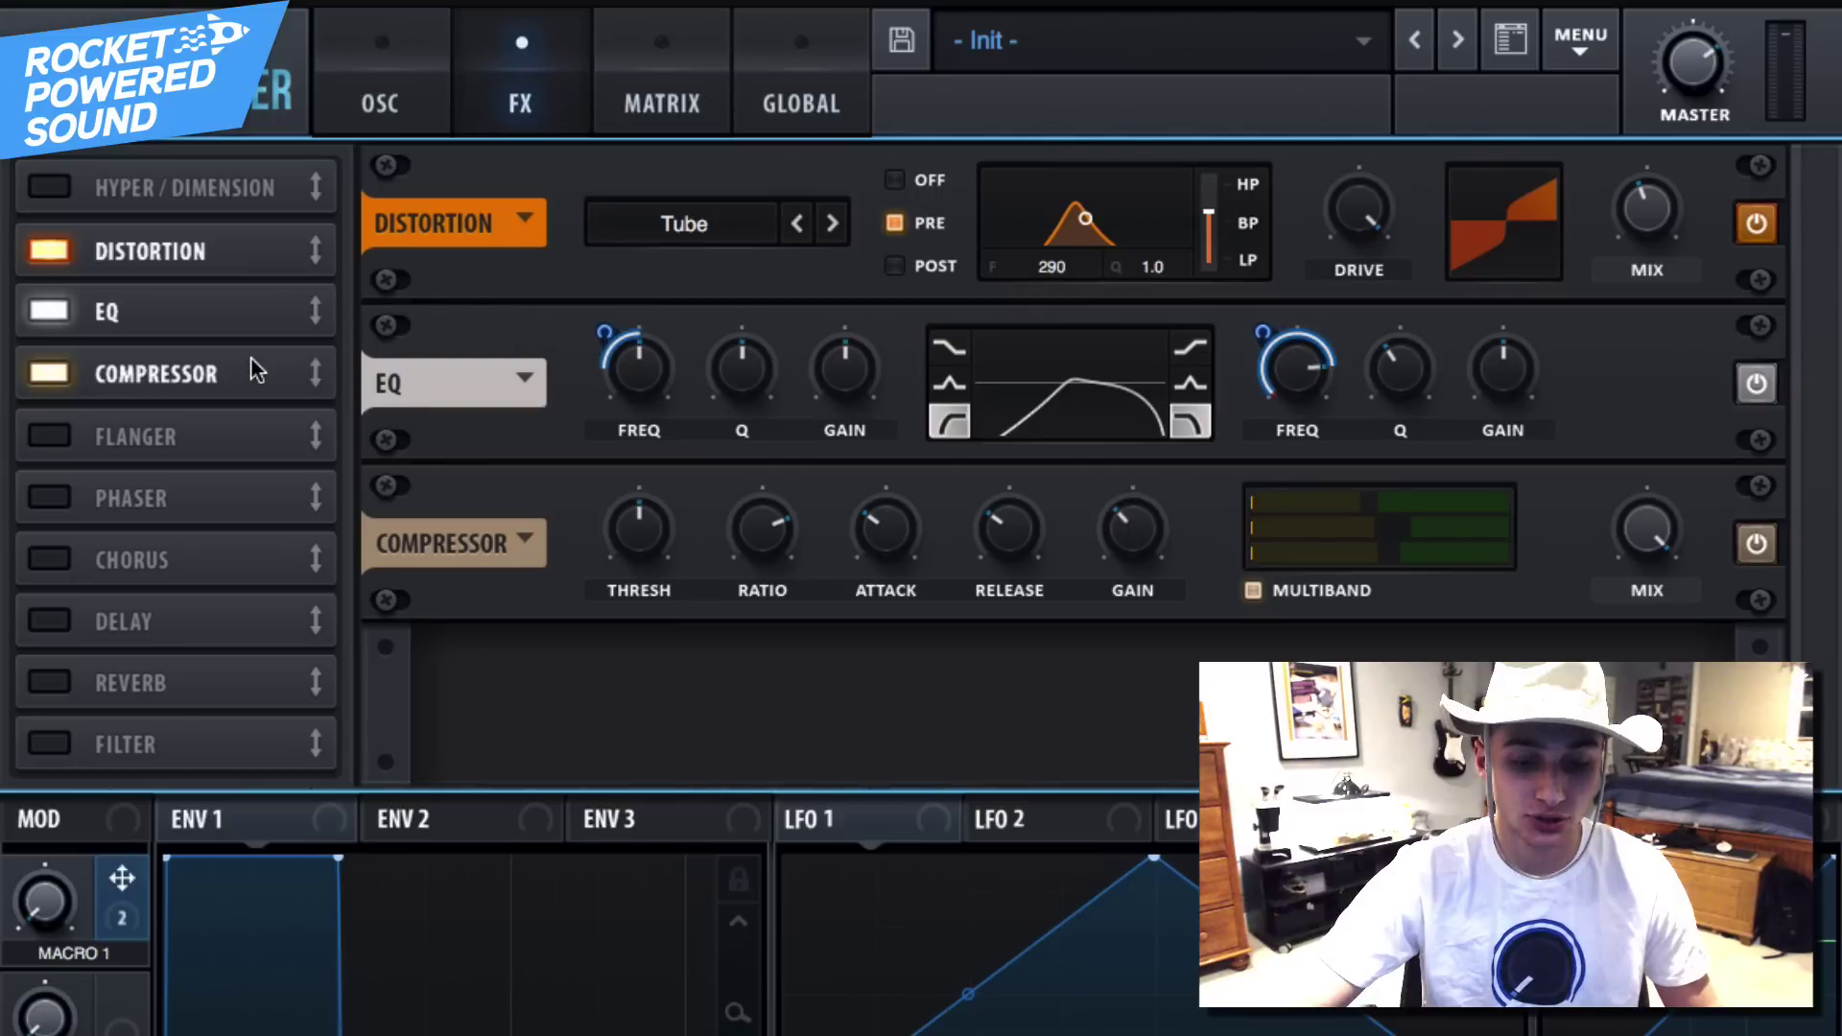
Enable Hyper/Dimension, place it after the compressor, and turn its wet mix down
{"action": "left_click", "coordinate": [65, 188]}
{"action": "left_click_drag", "start_coordinate": [135, 171], "coordinate": [222, 453]}
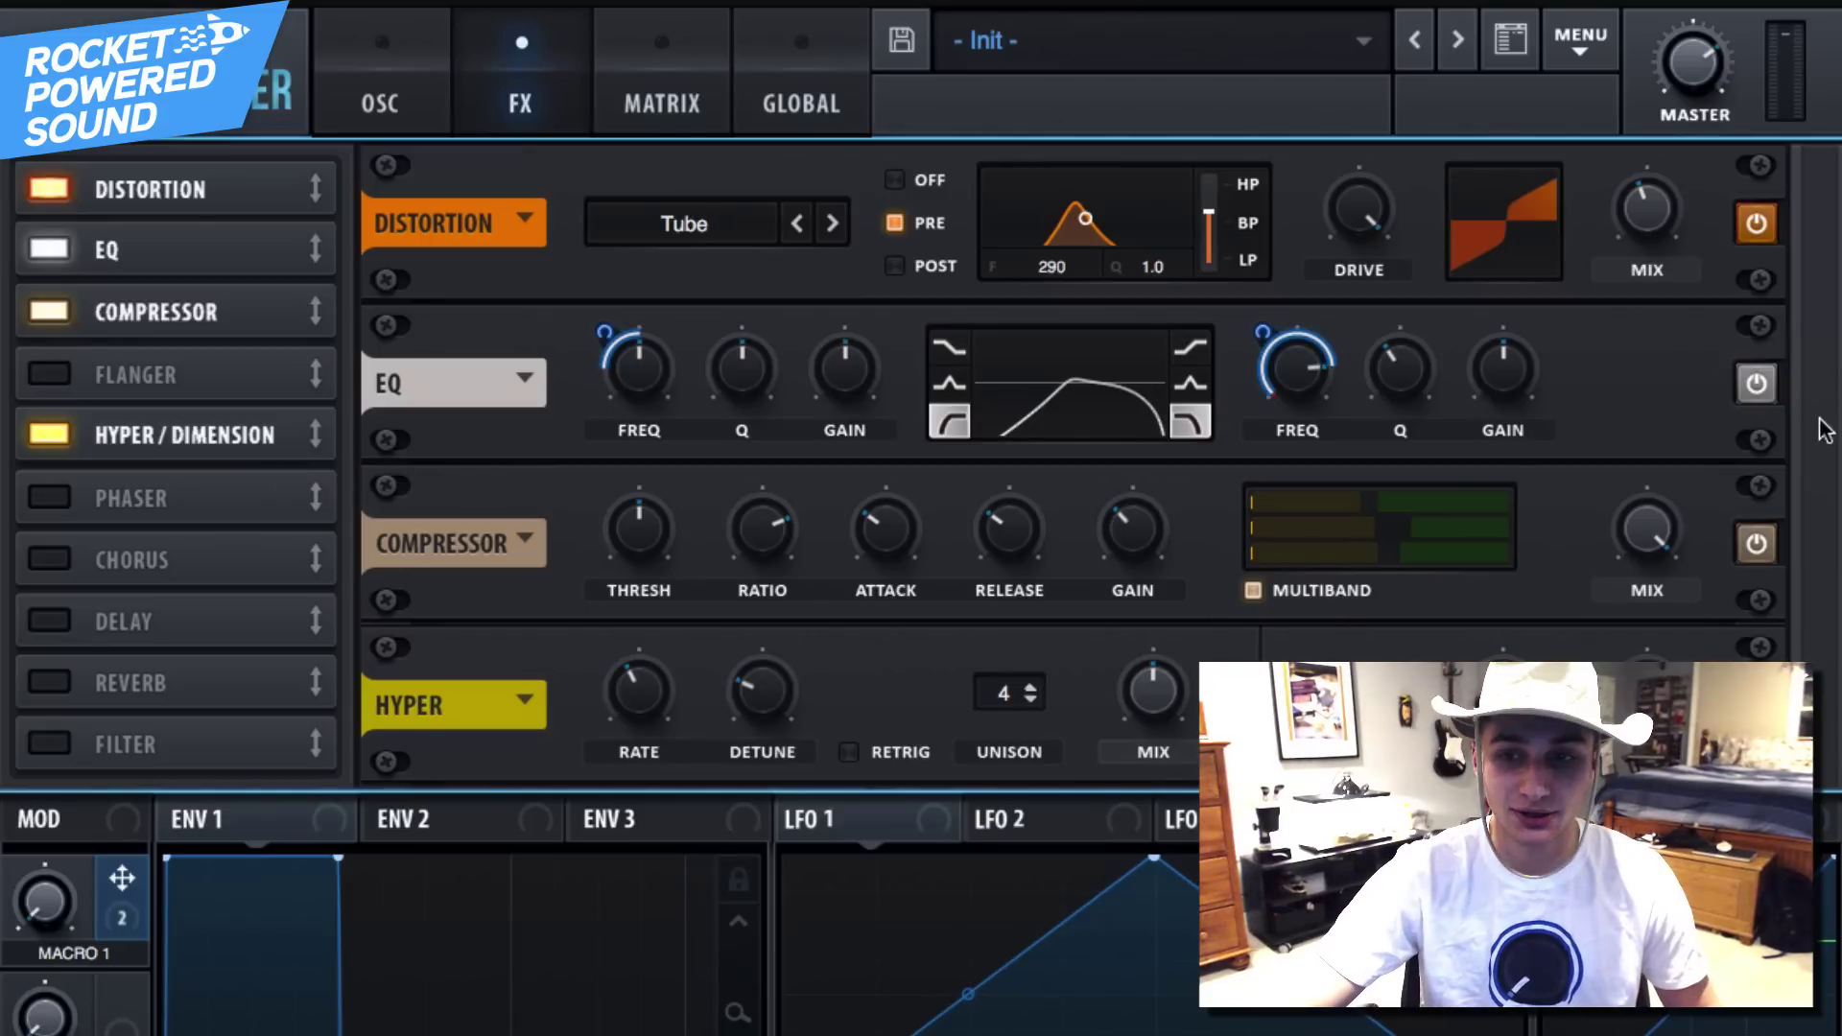
{"action": "left_click_drag", "start_coordinate": [1151, 689], "coordinate": [1136, 768]}
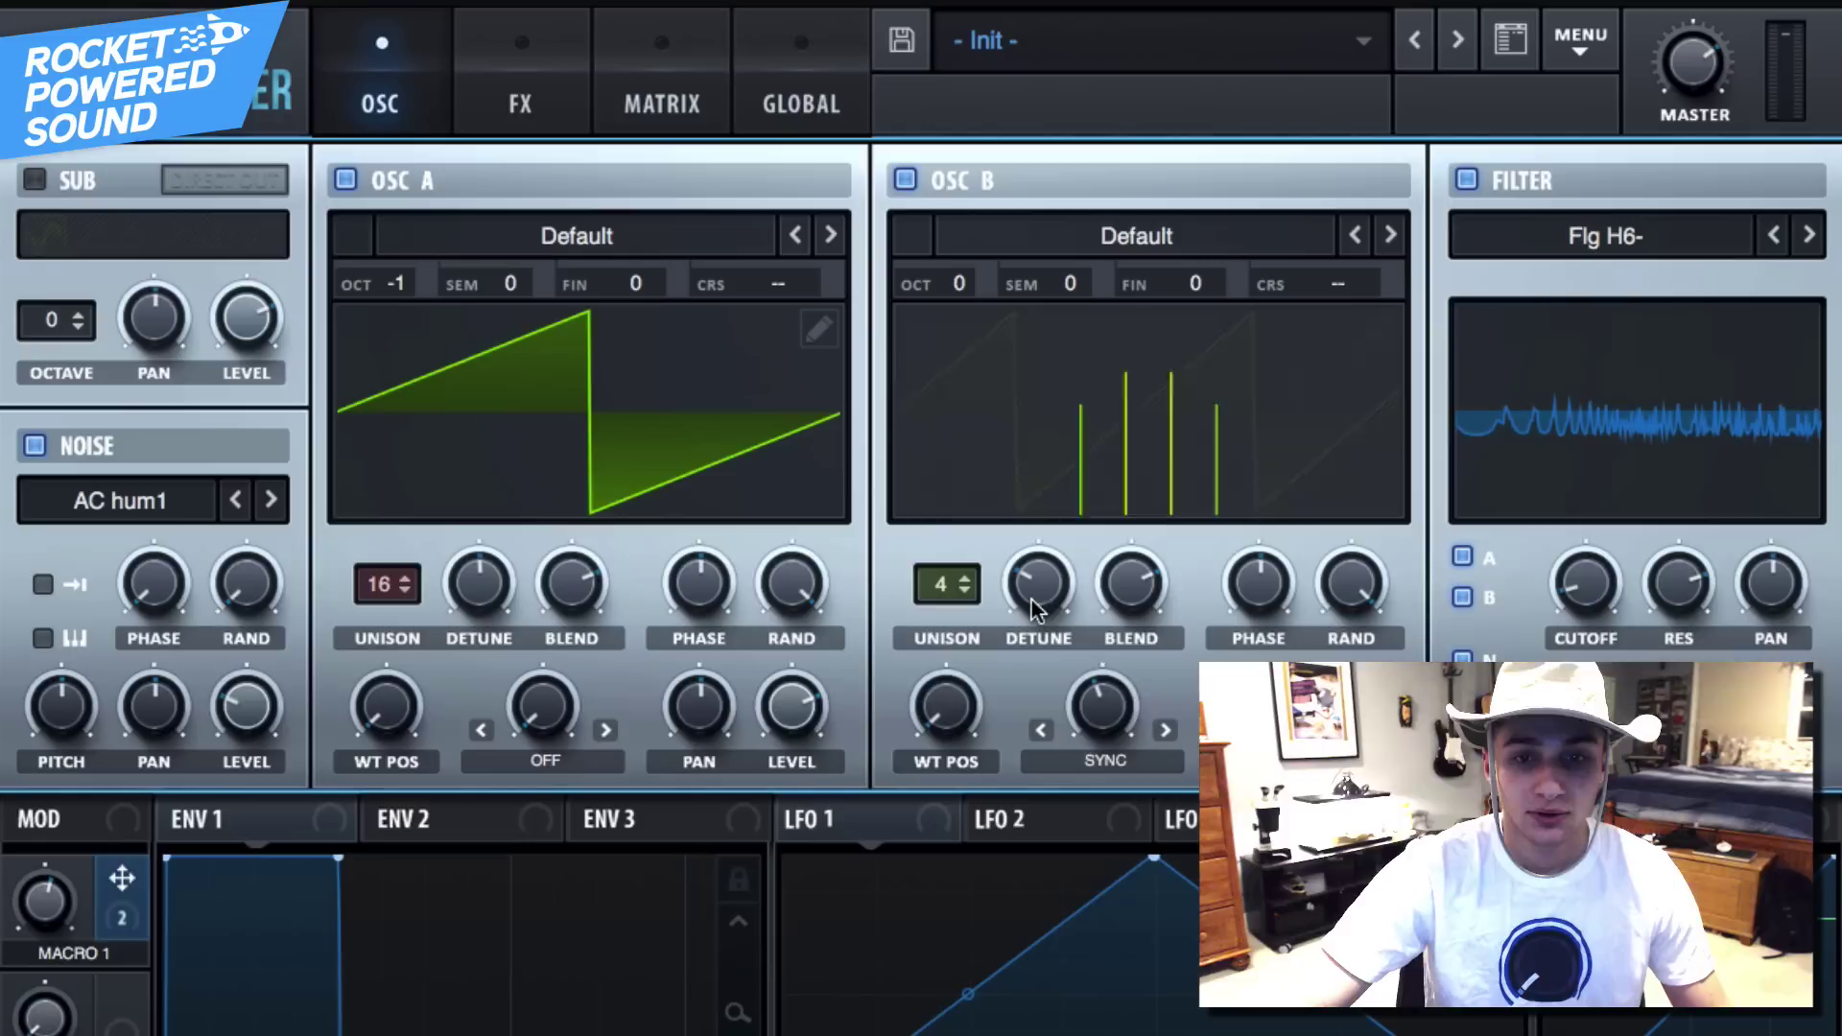
Nudge oscillator B's unison detune up slightly
{"action": "left_click_drag", "start_coordinate": [1035, 609], "coordinate": [1034, 598]}
Turn oscillator A's unison detune up to 0.30 across its 16 voices
{"action": "left_click", "coordinate": [515, 572]}
{"action": "left_click_drag", "start_coordinate": [515, 572], "coordinate": [518, 571]}
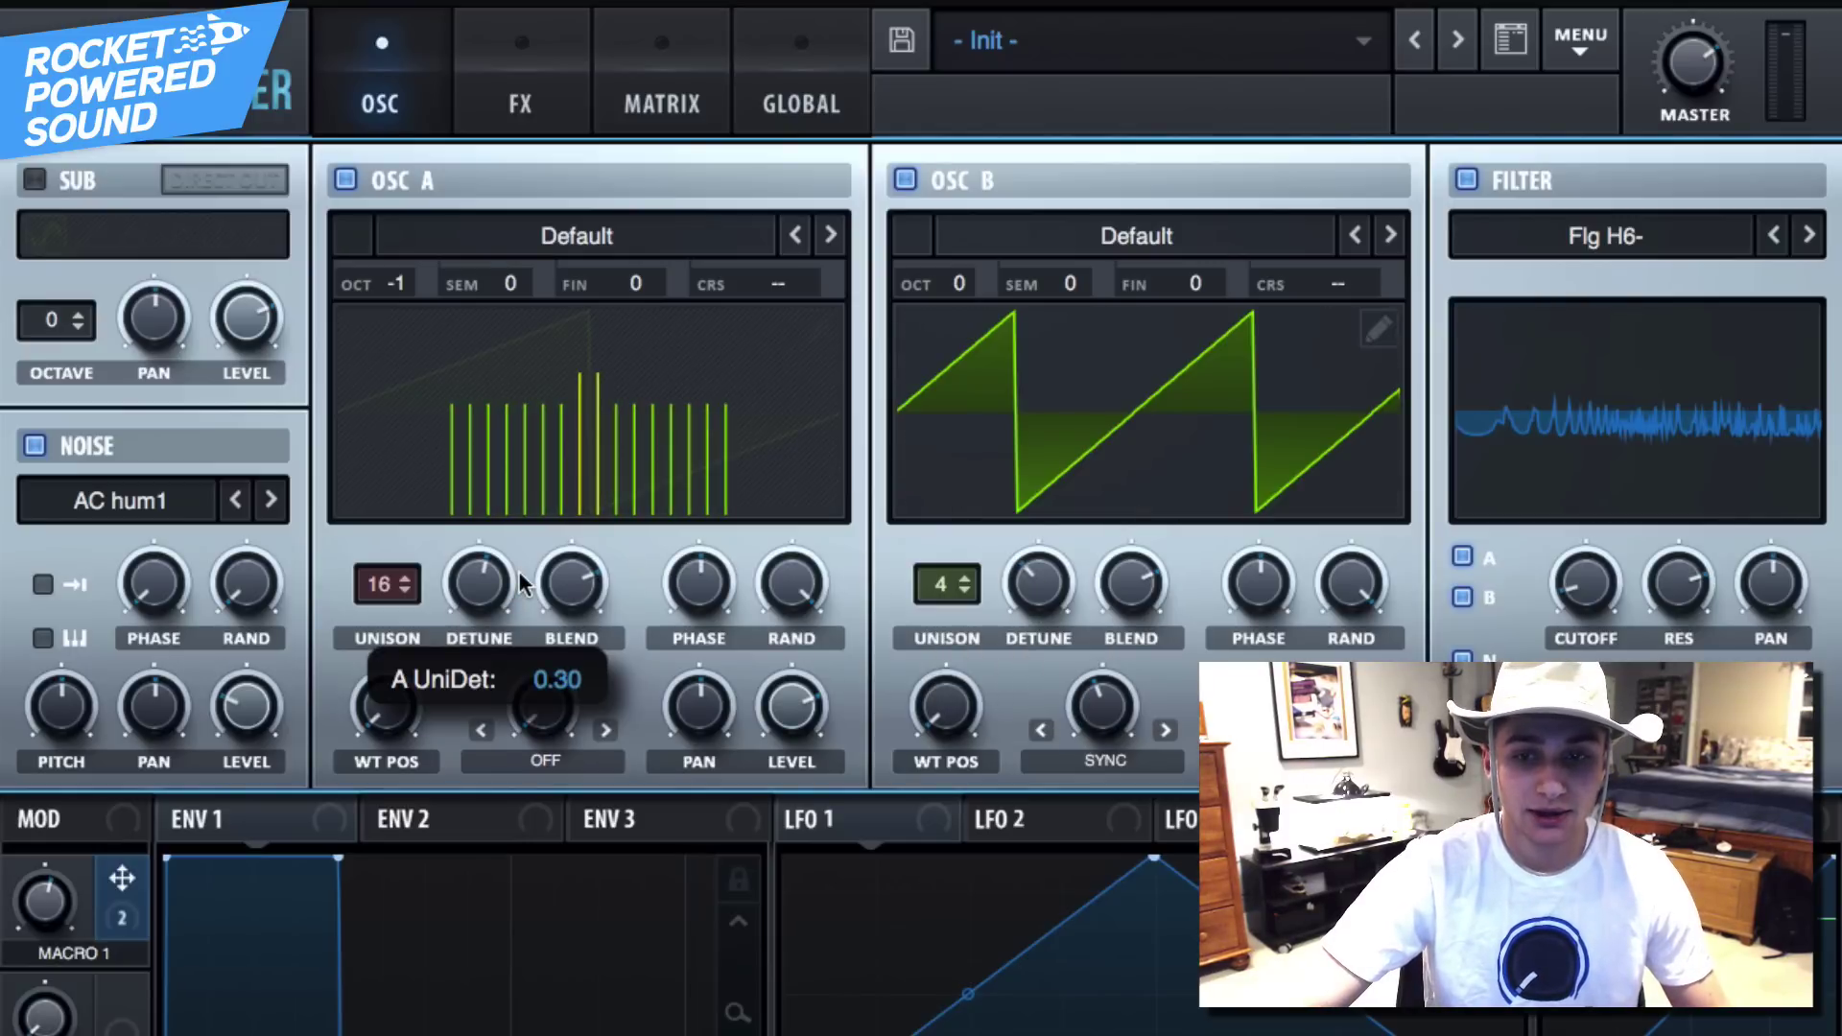